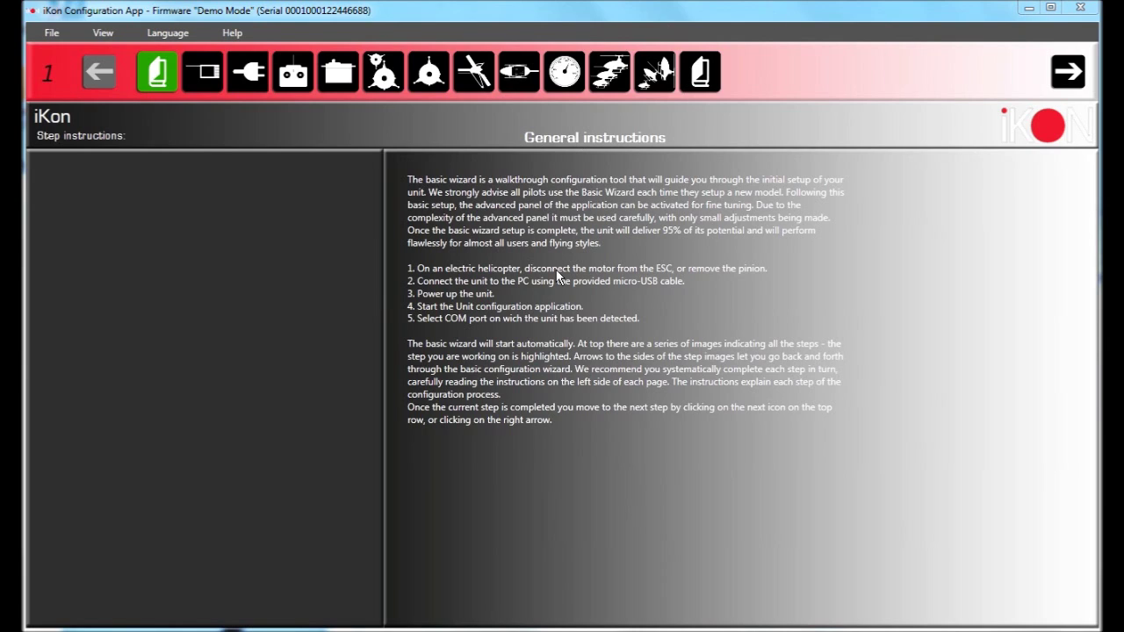
Switch to the Advanced view and assign the receiver's gain function to Channel 6.
{"action": "left_click", "coordinate": [107, 33]}
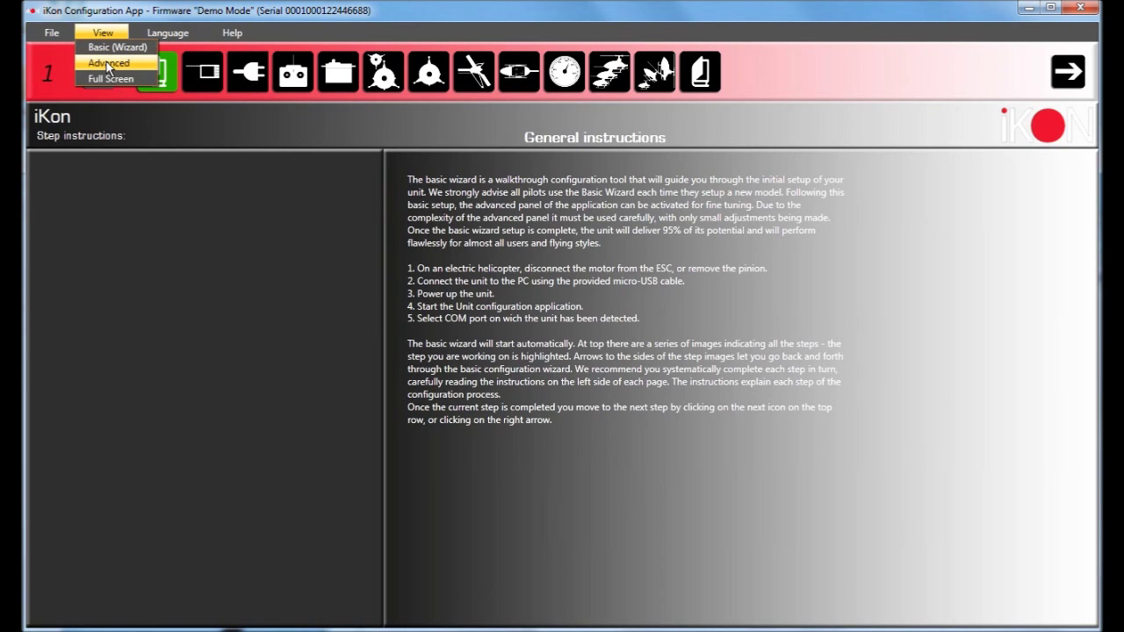
{"action": "left_click", "coordinate": [108, 63]}
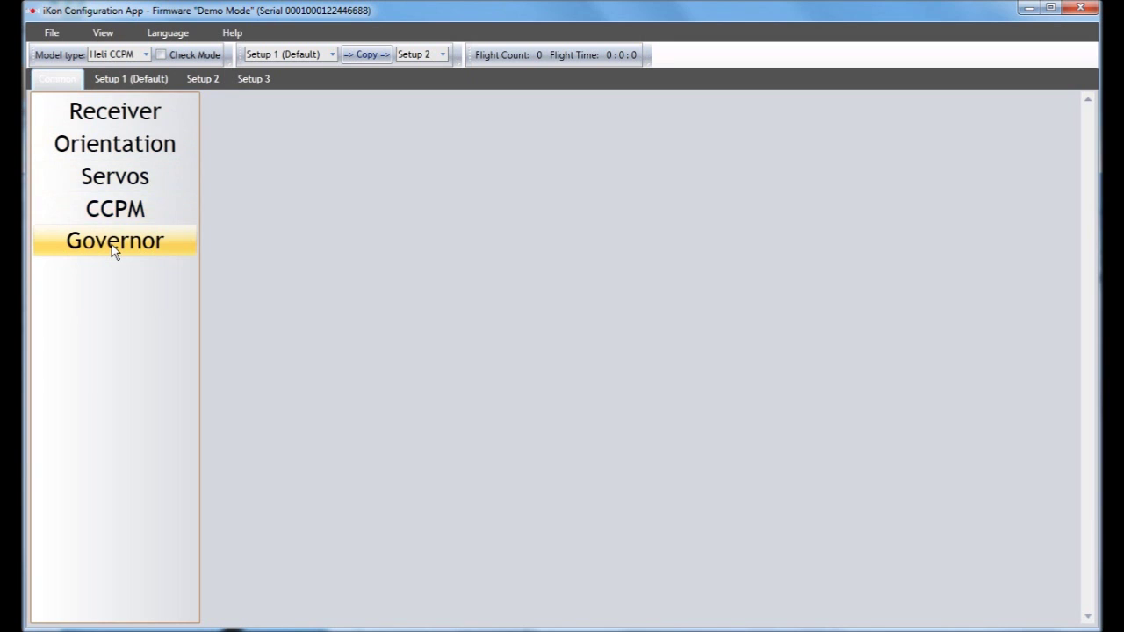
{"action": "left_click", "coordinate": [132, 109]}
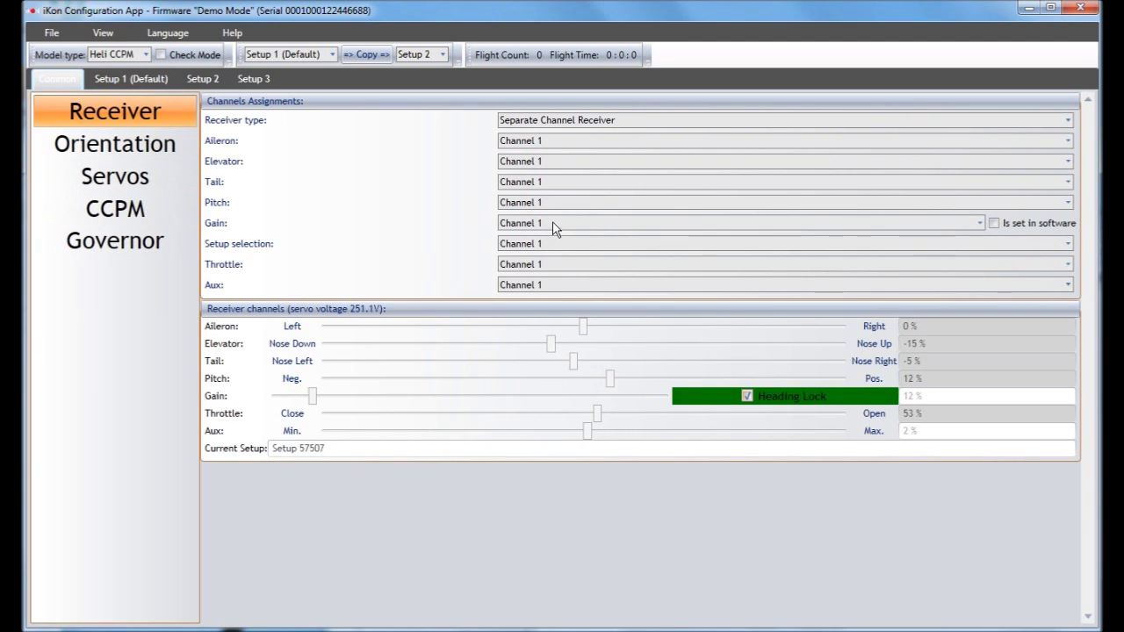
{"action": "left_click", "coordinate": [977, 223]}
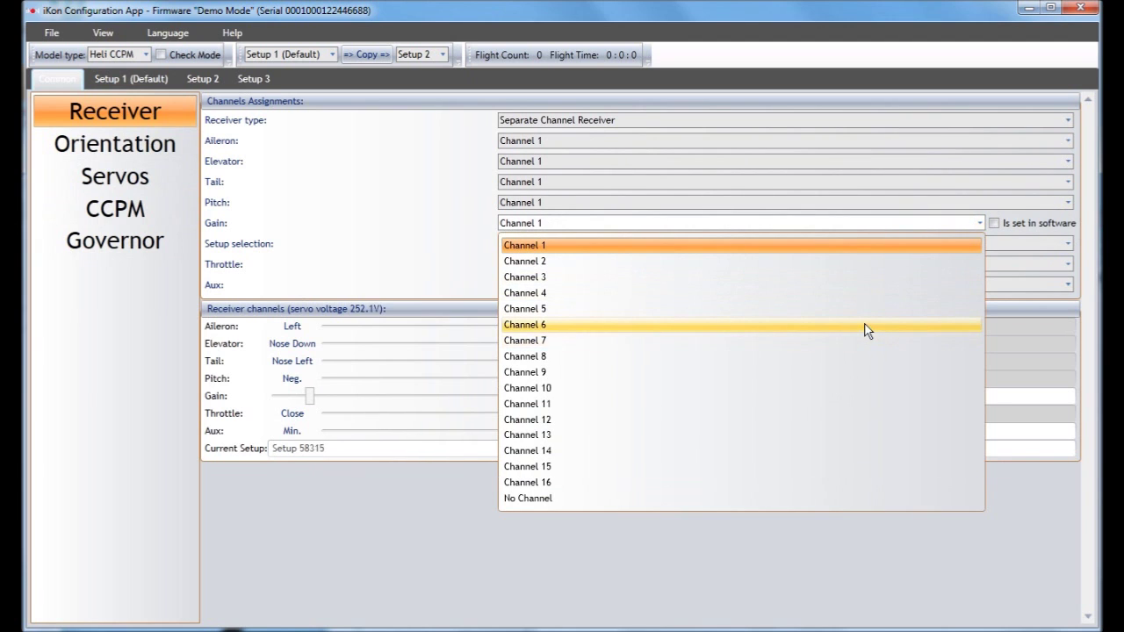
{"action": "left_click", "coordinate": [866, 325]}
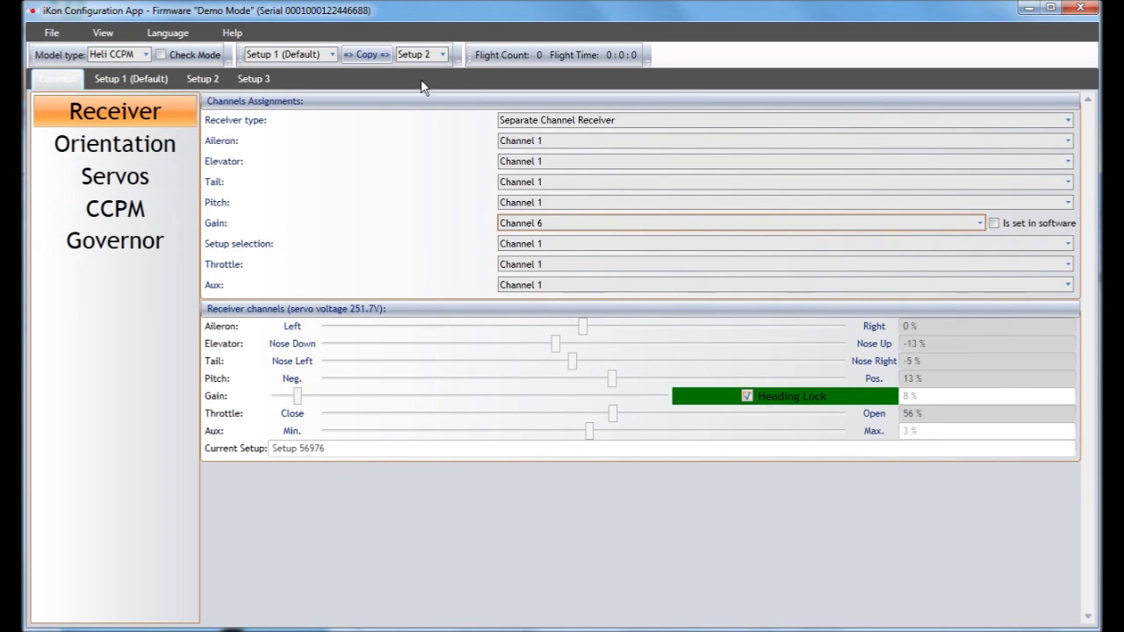
Examine the module orientation settings and the available choices for the vertical stab axis.
{"action": "left_click", "coordinate": [163, 153]}
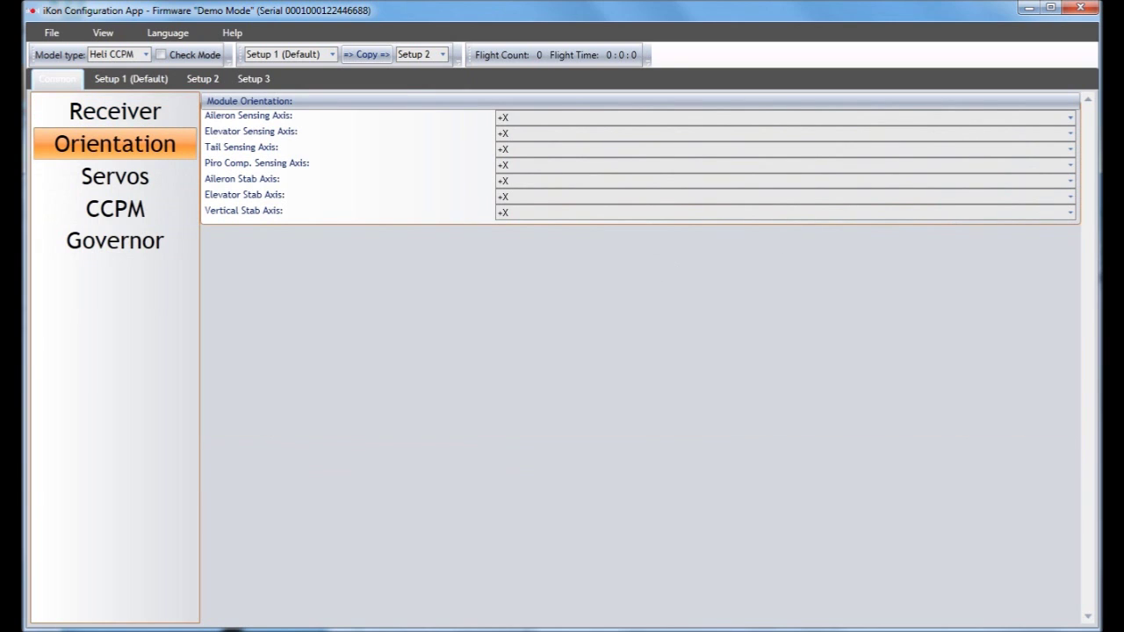
{"action": "left_click", "coordinate": [1068, 210]}
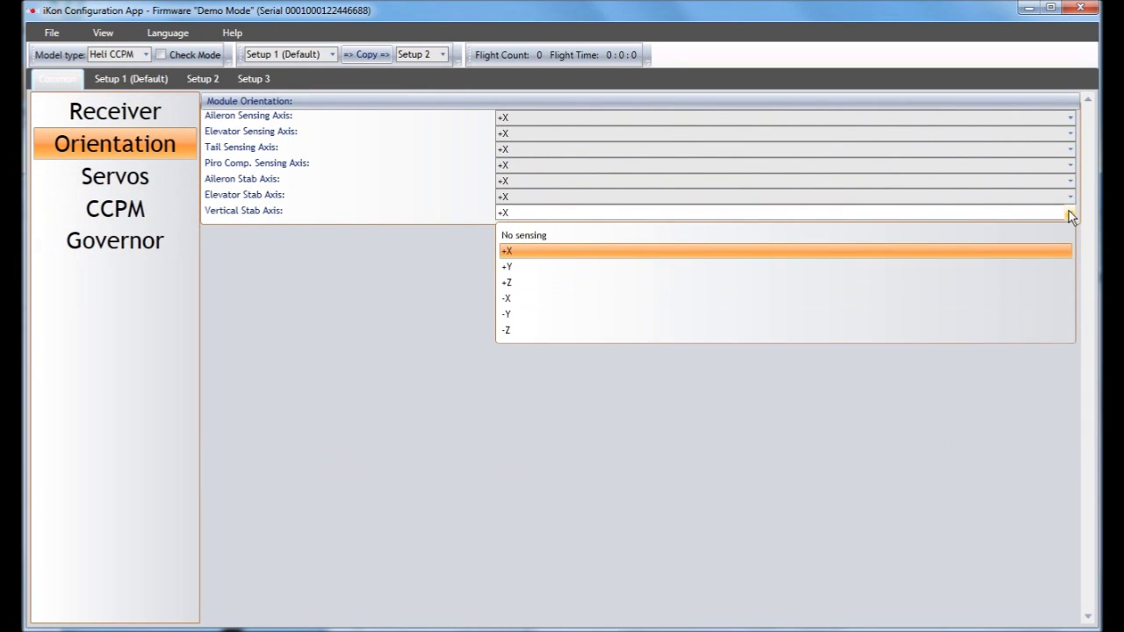
{"action": "left_click", "coordinate": [507, 193]}
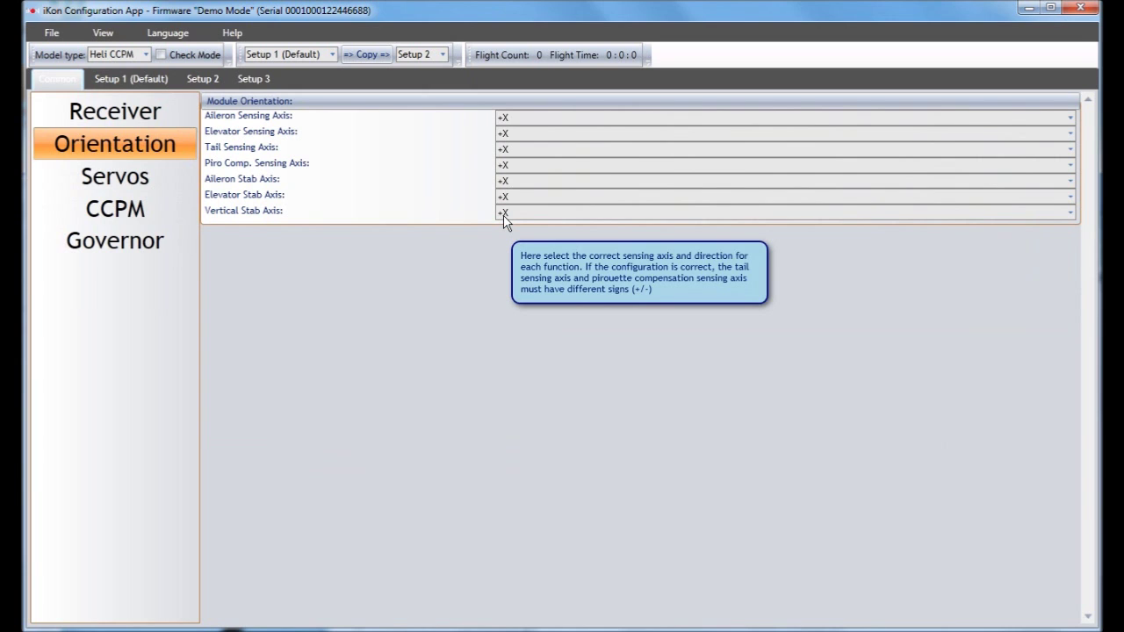
Set the cyclic servo refresh frequency to 50 and the Servo 4 type to 1520µs (Standard Servo).
{"action": "left_click", "coordinate": [122, 181]}
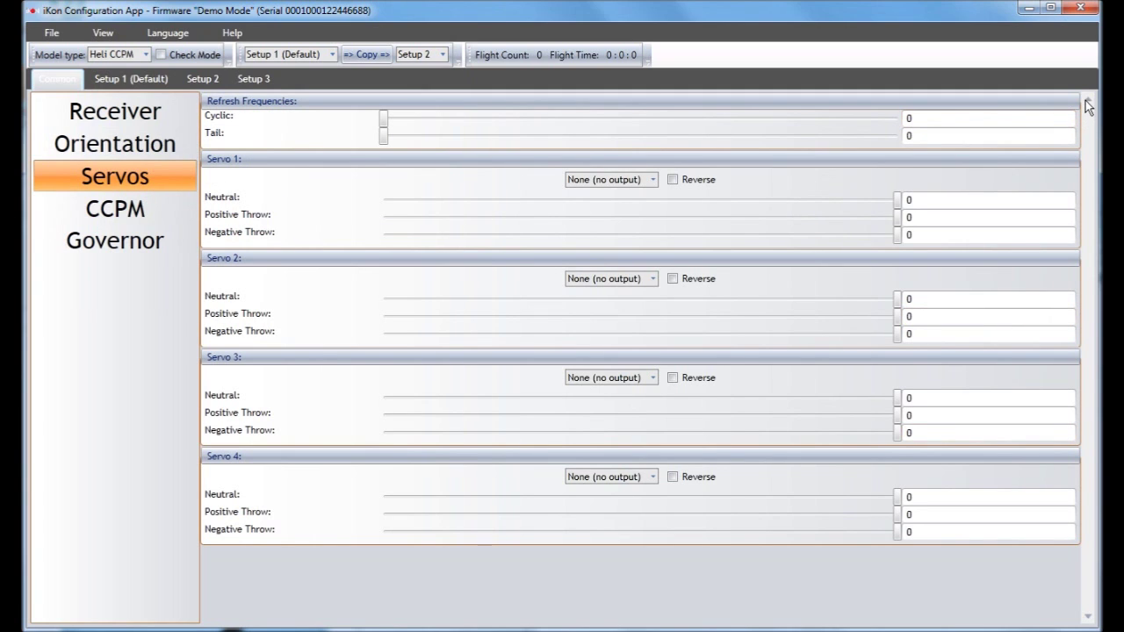
{"action": "mouse_move", "coordinate": [383, 125]}
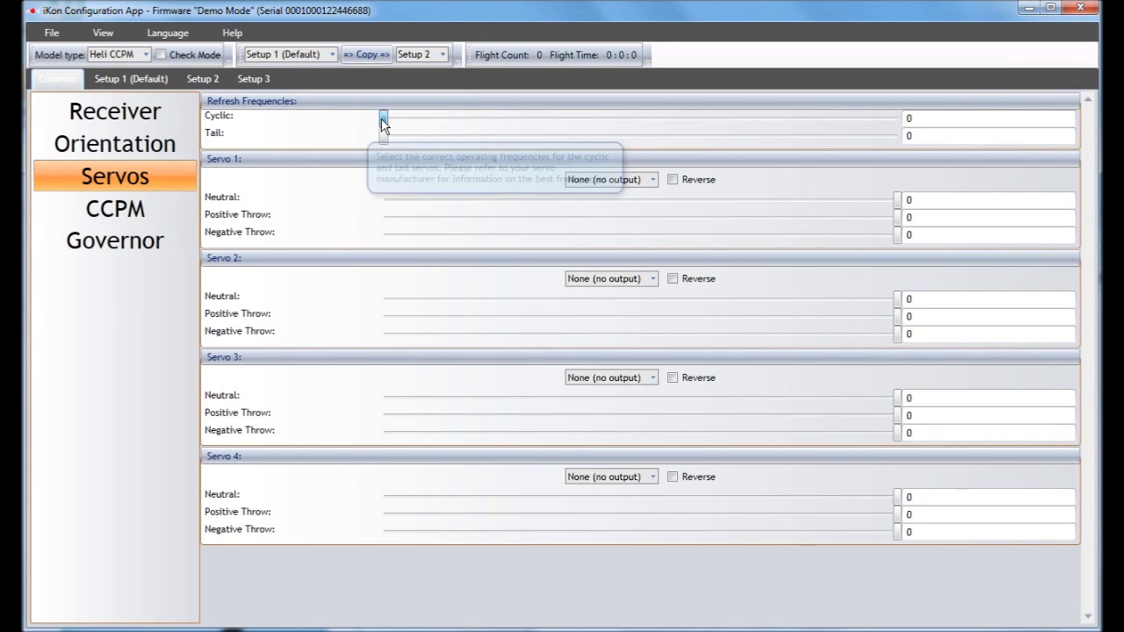
{"action": "left_click_drag", "start_coordinate": [383, 125], "coordinate": [349, 108]}
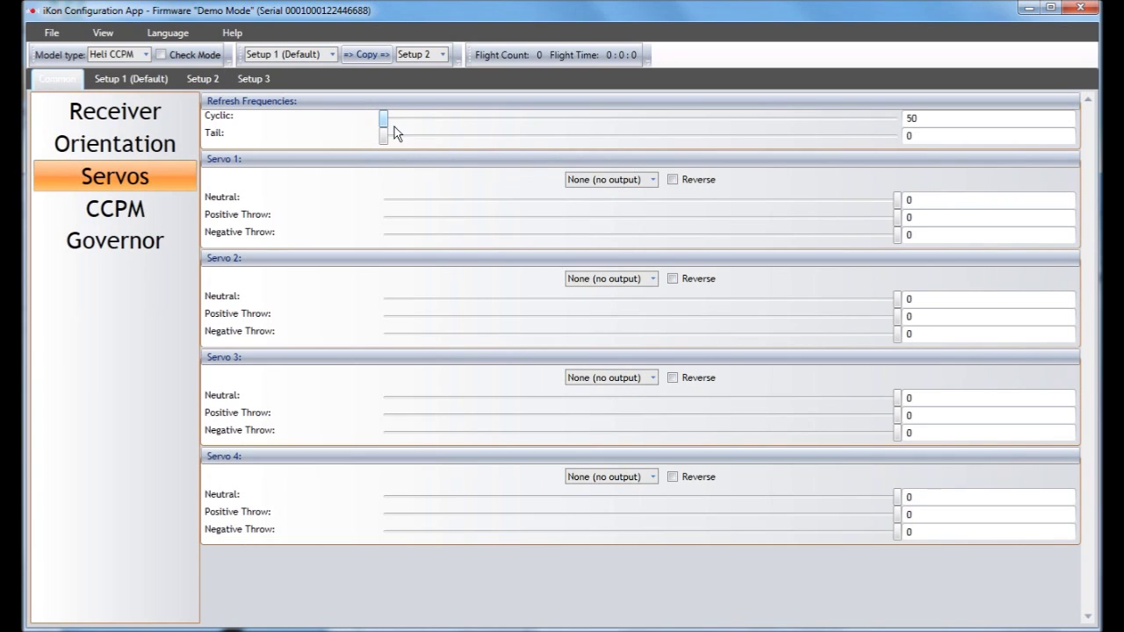
{"action": "double_click", "coordinate": [923, 118]}
{"action": "left_click", "coordinate": [652, 479]}
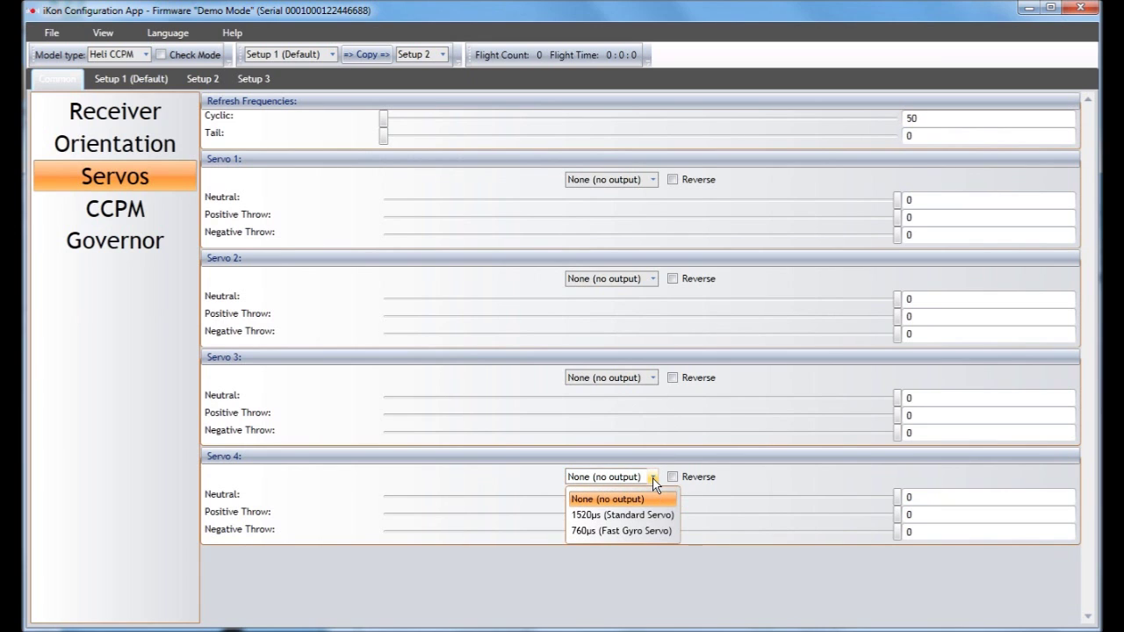
{"action": "left_click", "coordinate": [594, 516]}
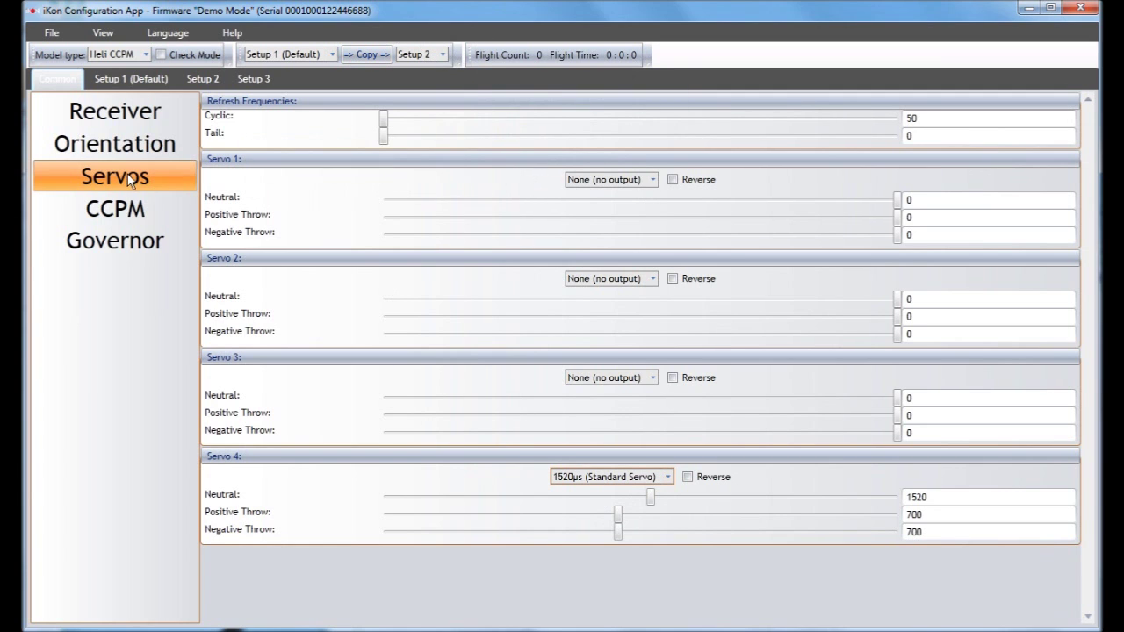
In the CCPM settings, set the Servo 2 angle to 112 and the Servo 3 angle to -119.
{"action": "left_click", "coordinate": [123, 215]}
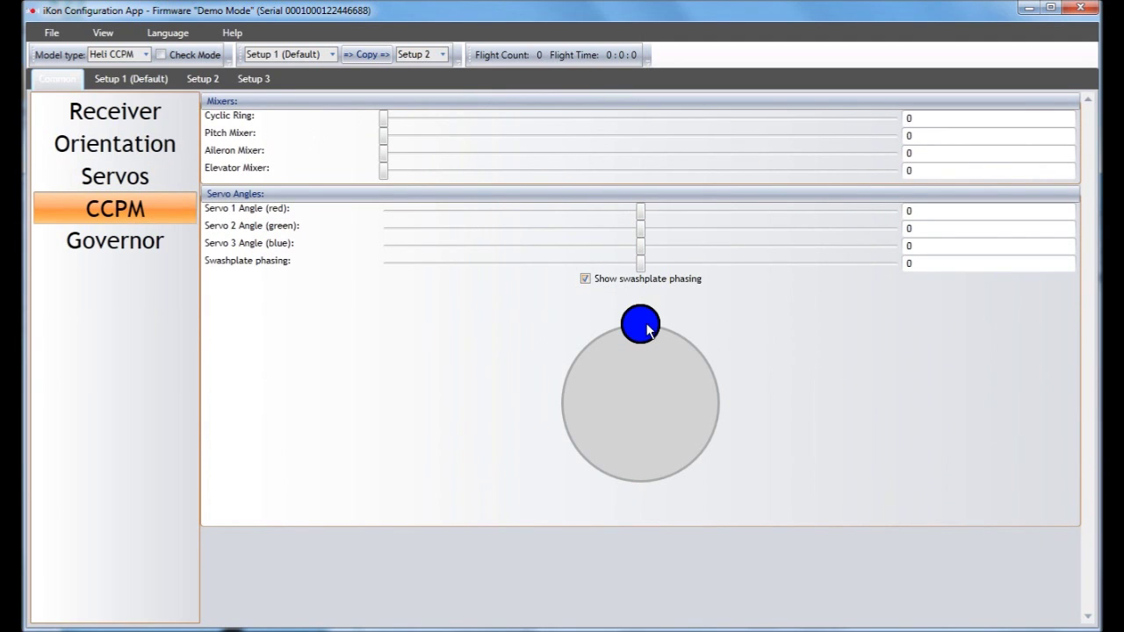
{"action": "left_click_drag", "start_coordinate": [642, 228], "coordinate": [803, 255]}
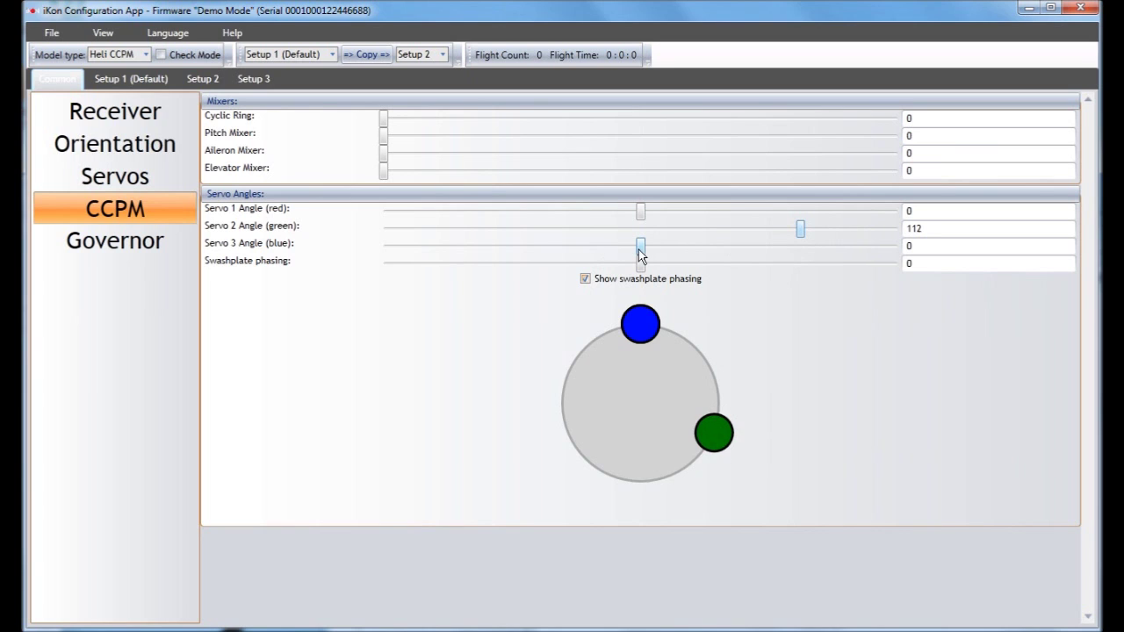
{"action": "left_click_drag", "start_coordinate": [639, 249], "coordinate": [470, 255]}
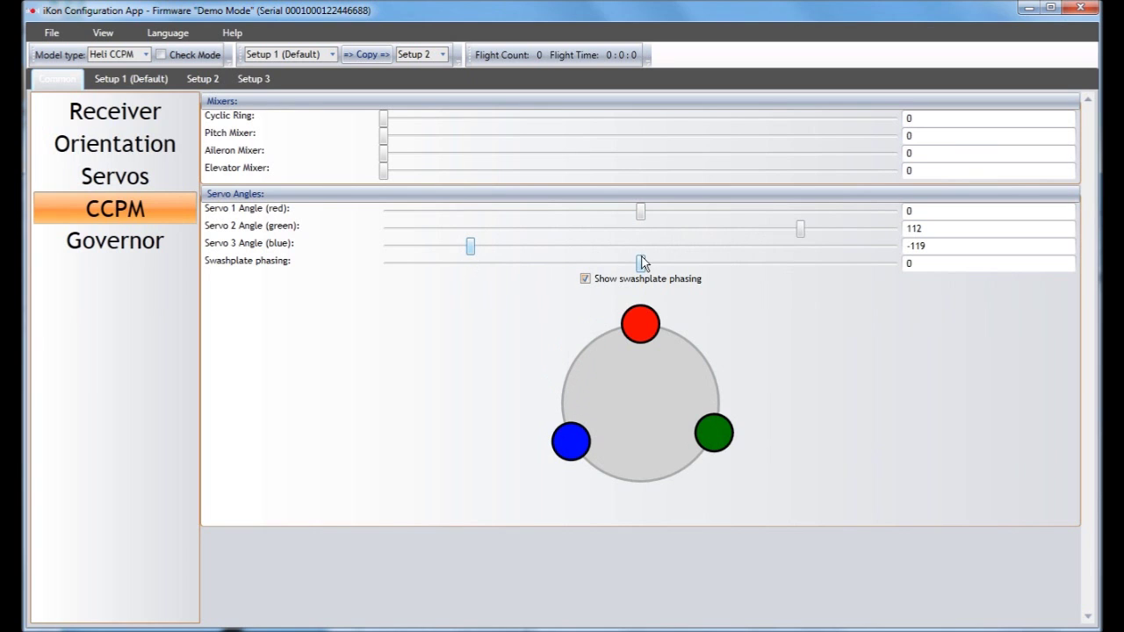
Try swashplate phasing at -73 with its display off and on, then set the phasing to 1.
{"action": "mouse_move", "coordinate": [639, 263]}
{"action": "left_mouse_down"}
{"action": "mouse_move", "coordinate": [658, 265]}
{"action": "mouse_move", "coordinate": [617, 262]}
{"action": "mouse_move", "coordinate": [654, 260]}
{"action": "mouse_move", "coordinate": [639, 262]}
{"action": "left_mouse_up"}
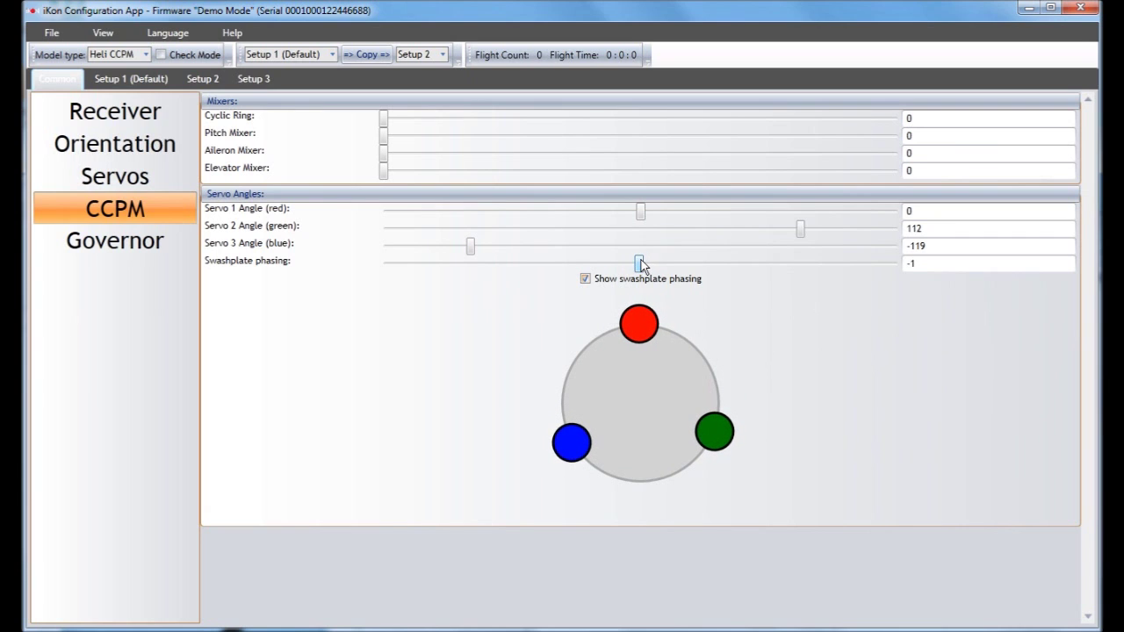
{"action": "left_click", "coordinate": [586, 279]}
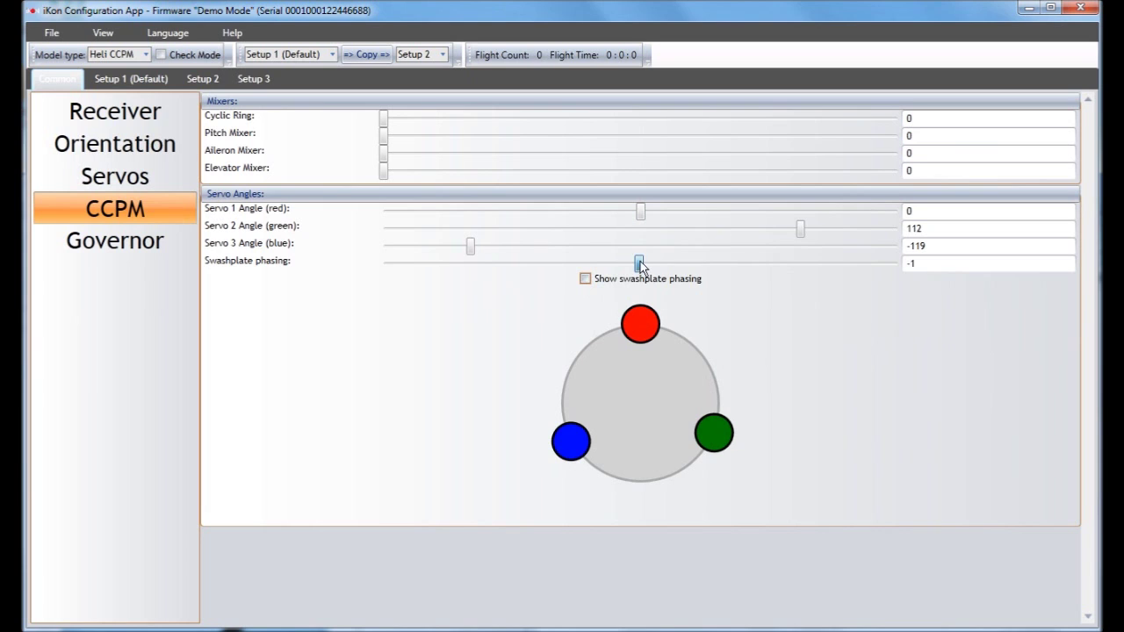
{"action": "left_click_drag", "start_coordinate": [640, 262], "coordinate": [535, 265]}
{"action": "left_click", "coordinate": [585, 279]}
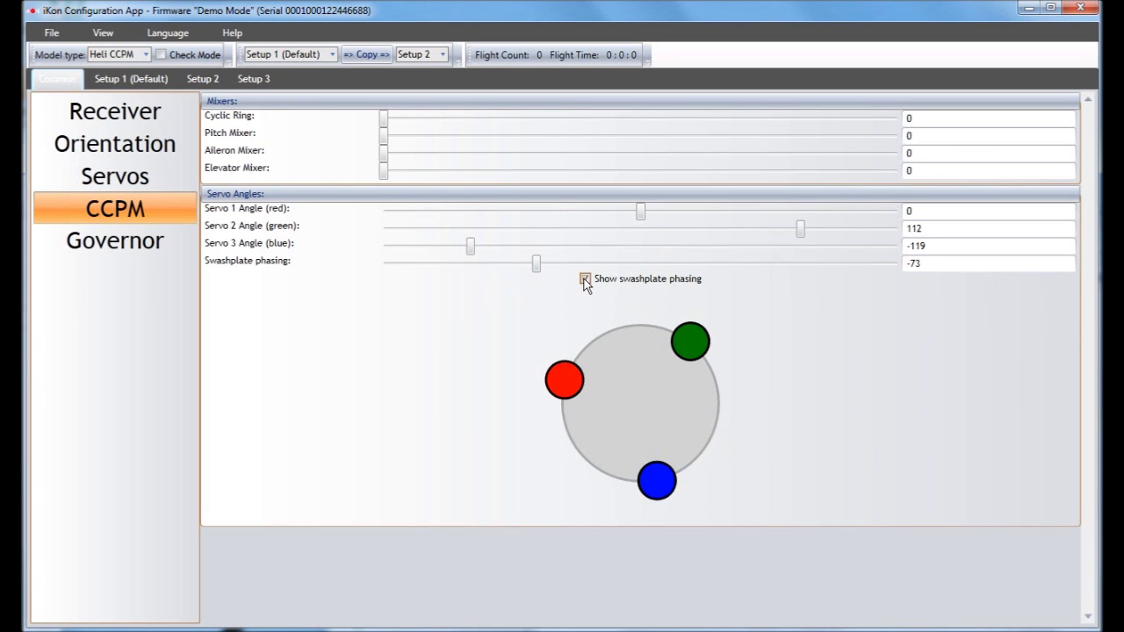
{"action": "left_click_drag", "start_coordinate": [535, 263], "coordinate": [579, 265]}
{"action": "left_click_drag", "start_coordinate": [664, 290], "coordinate": [642, 291]}
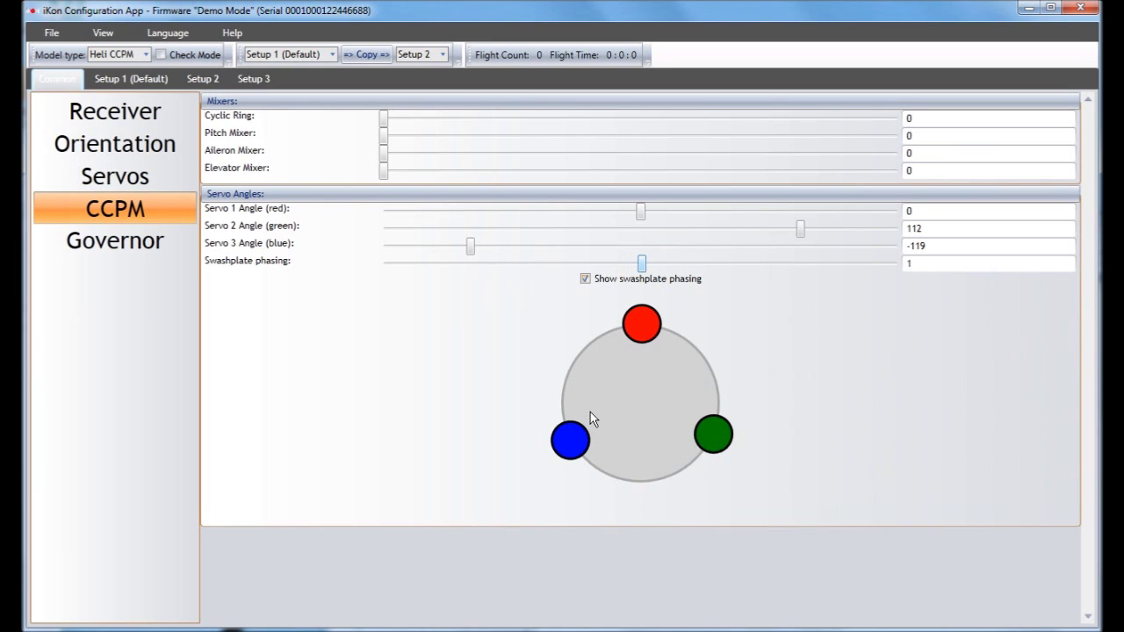
Set the aileron mixer to 38 in the CCPM mixers.
{"action": "mouse_move", "coordinate": [248, 117]}
{"action": "left_click", "coordinate": [387, 161]}
{"action": "left_click_drag", "start_coordinate": [488, 156], "coordinate": [579, 160]}
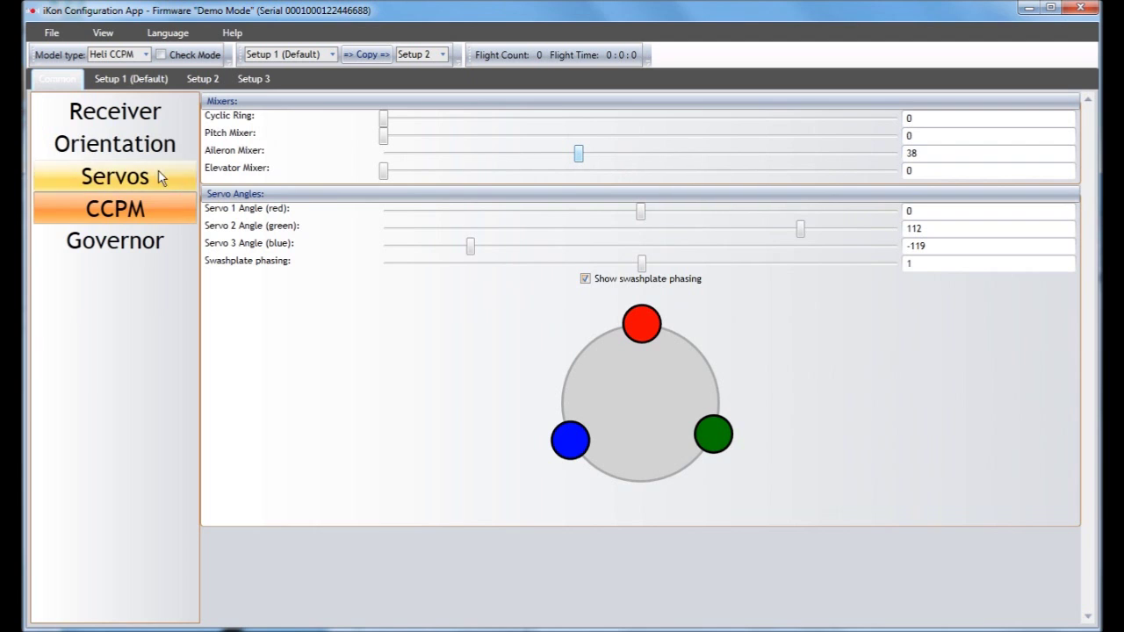
In the governor setup, set the minimum throttle to 516 and the maximum throttle to 2326.
{"action": "left_click", "coordinate": [105, 244]}
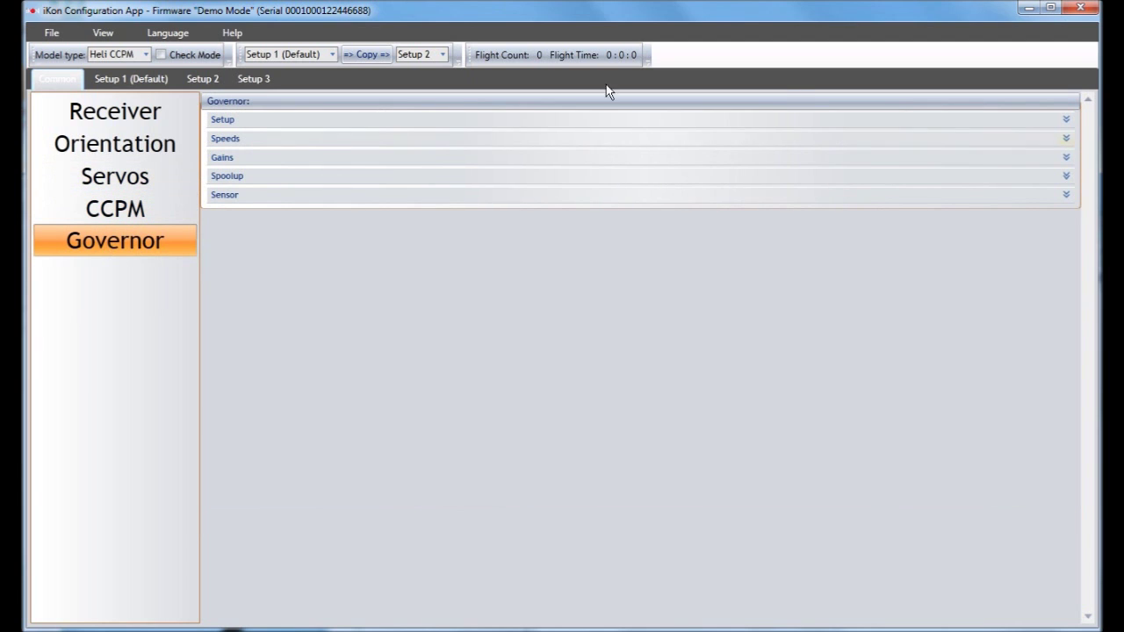
{"action": "left_click", "coordinate": [1064, 123]}
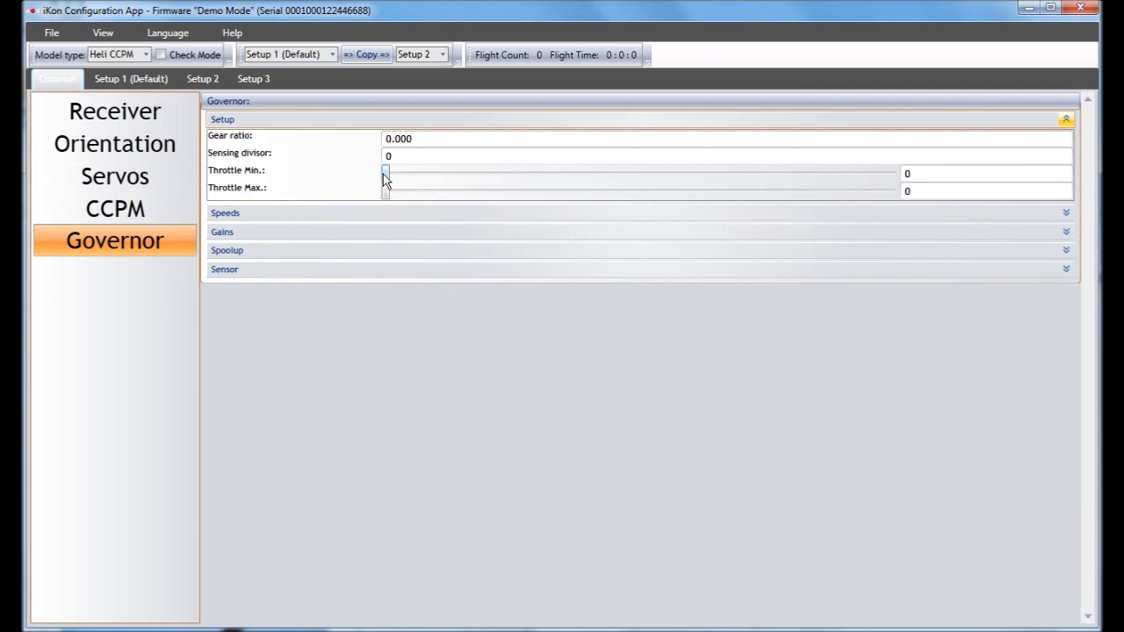
{"action": "left_click_drag", "start_coordinate": [383, 174], "coordinate": [851, 191]}
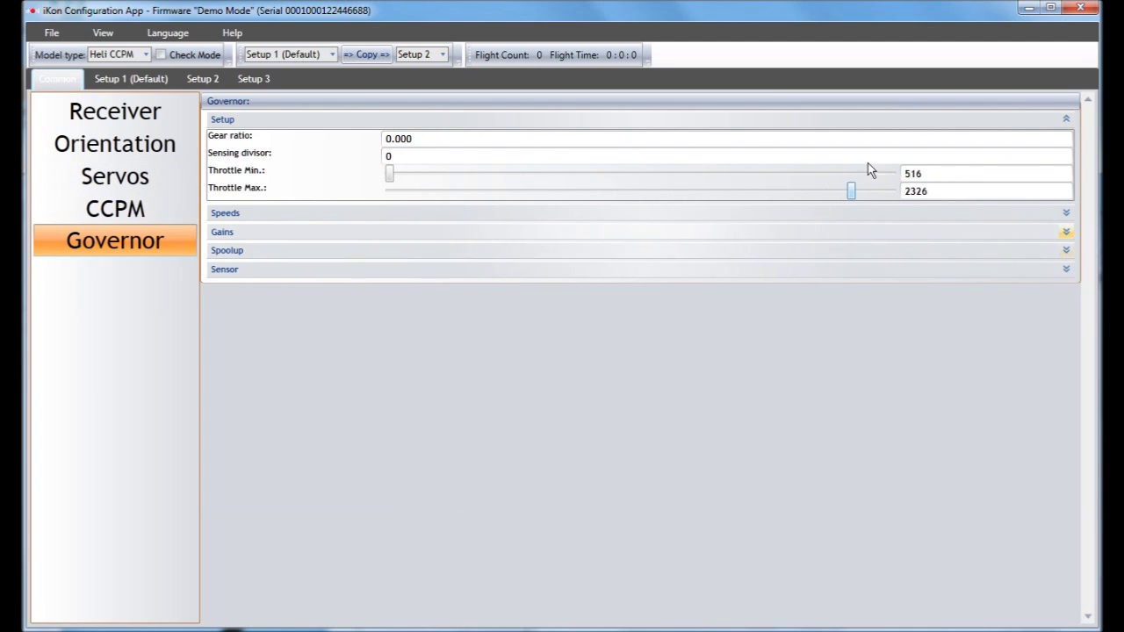
Expand the governor speeds and gains, mark the motor as electric and set the integral gain to 39.
{"action": "left_click", "coordinate": [1064, 215]}
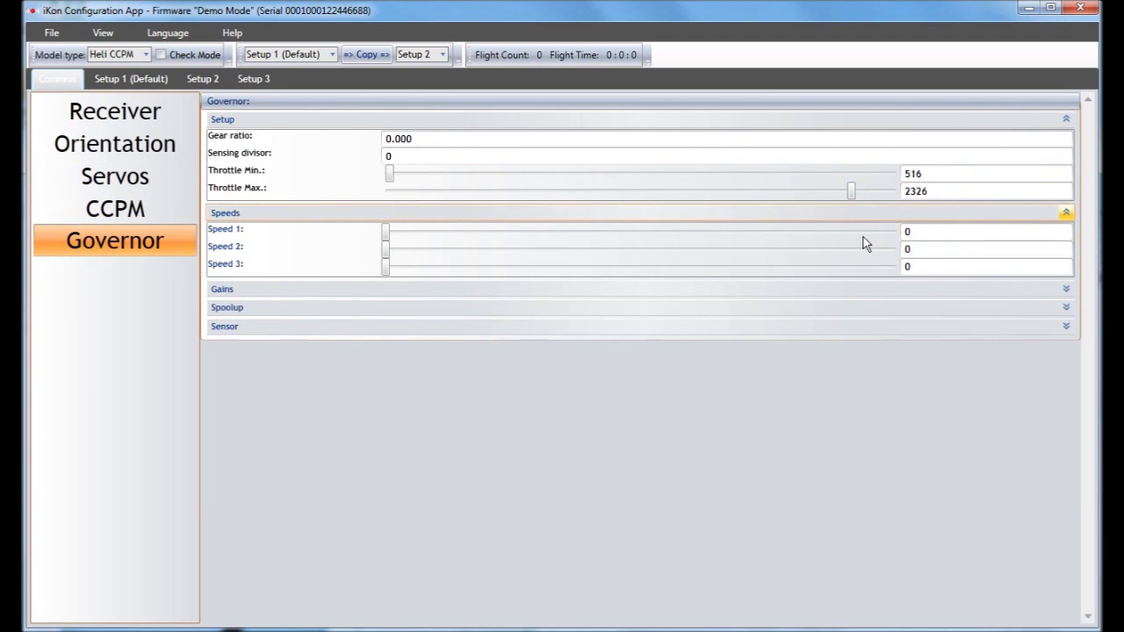
{"action": "left_click", "coordinate": [925, 233]}
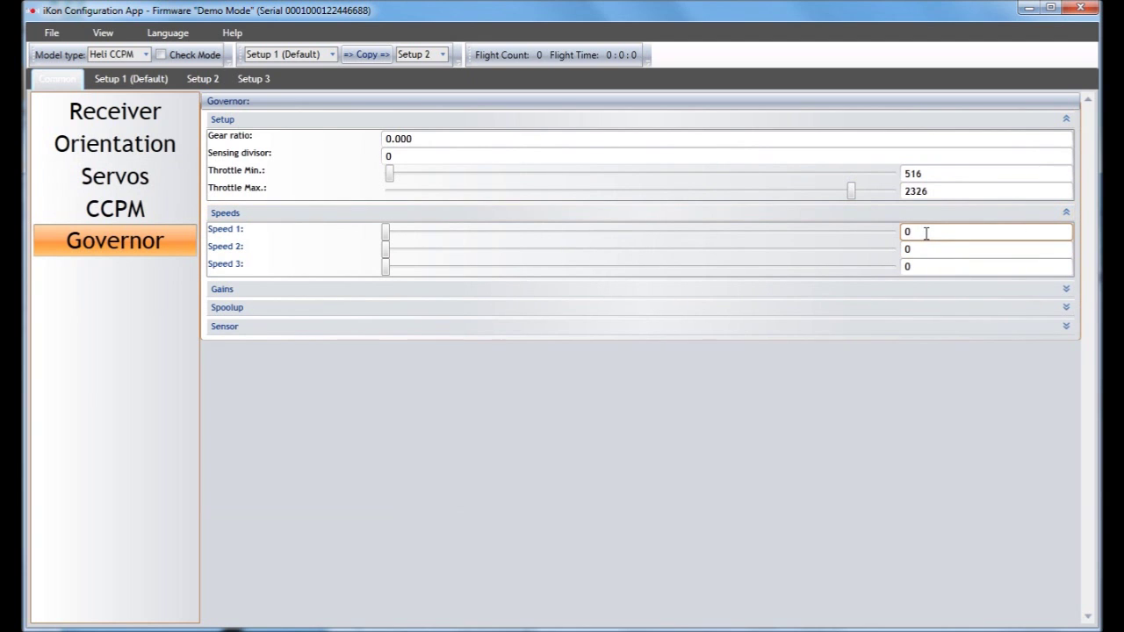
{"action": "left_click", "coordinate": [1067, 291]}
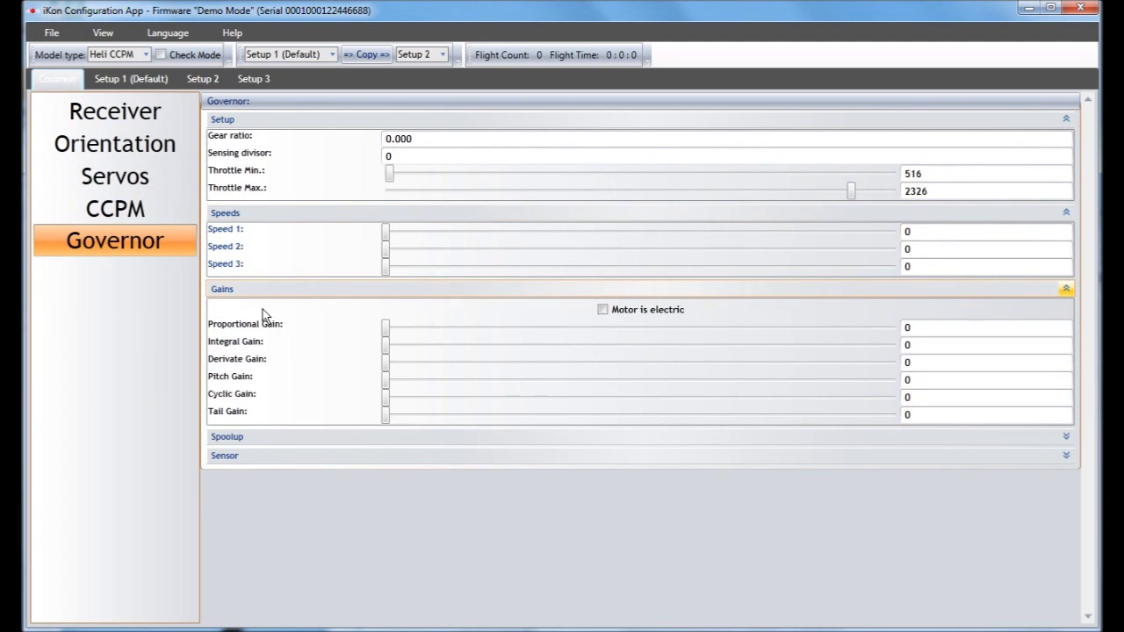
{"action": "mouse_move", "coordinate": [218, 330]}
{"action": "mouse_move", "coordinate": [235, 365]}
{"action": "left_click", "coordinate": [603, 310]}
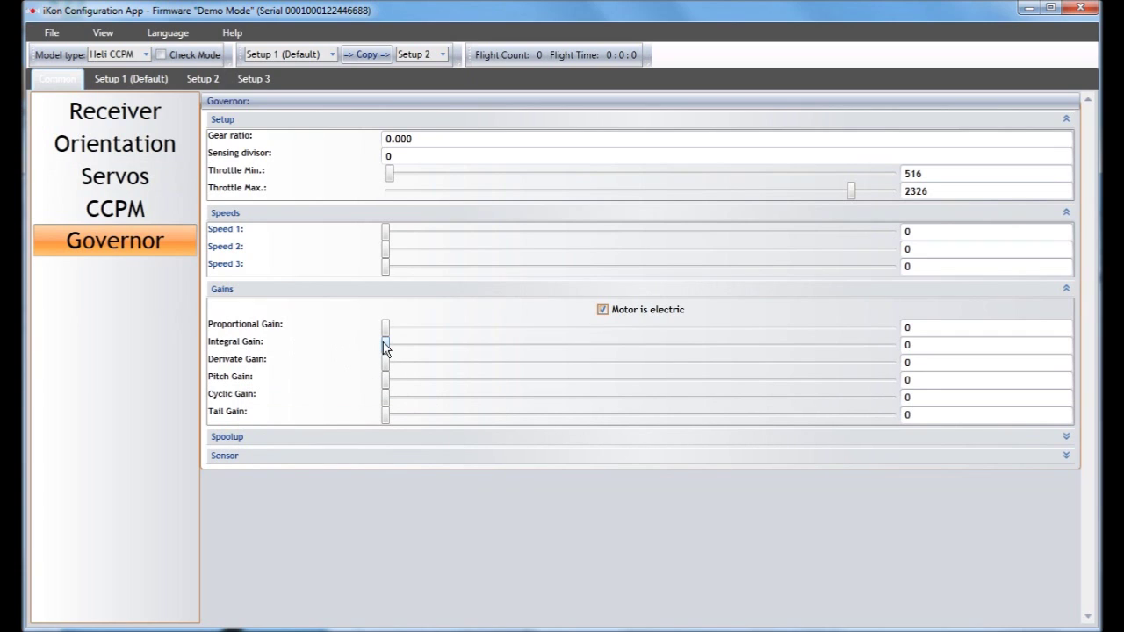
{"action": "left_click_drag", "start_coordinate": [383, 344], "coordinate": [583, 344]}
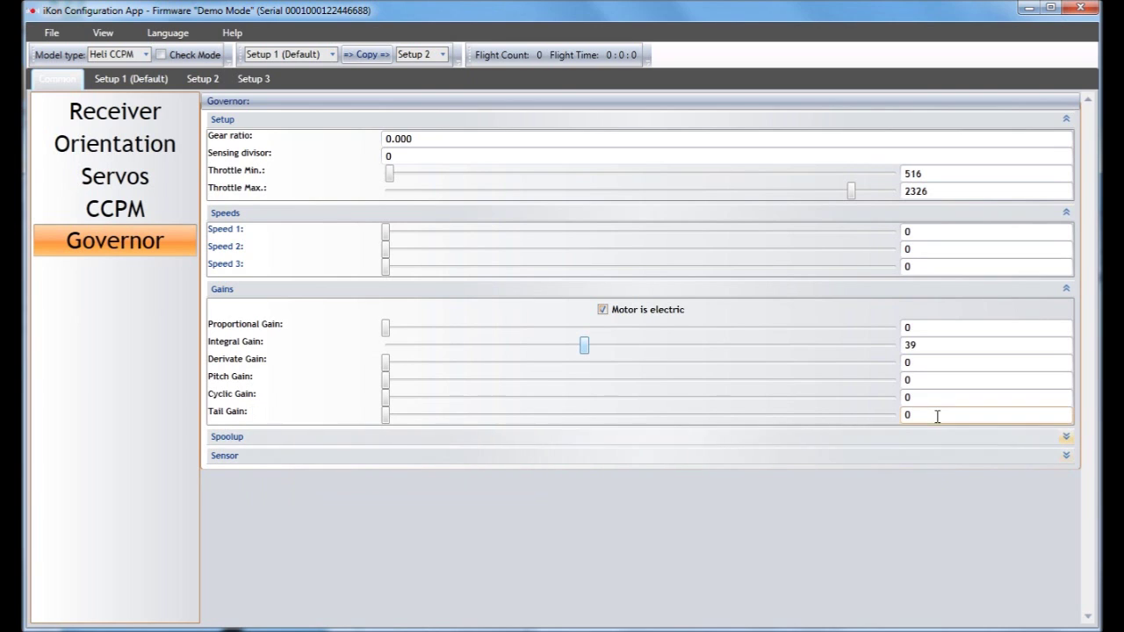
Set the governor spoolup to ramp up 6, ramp down 8, spoolup ramp 2 and deadzone 69, and expand the sensor section.
{"action": "left_click", "coordinate": [1060, 437]}
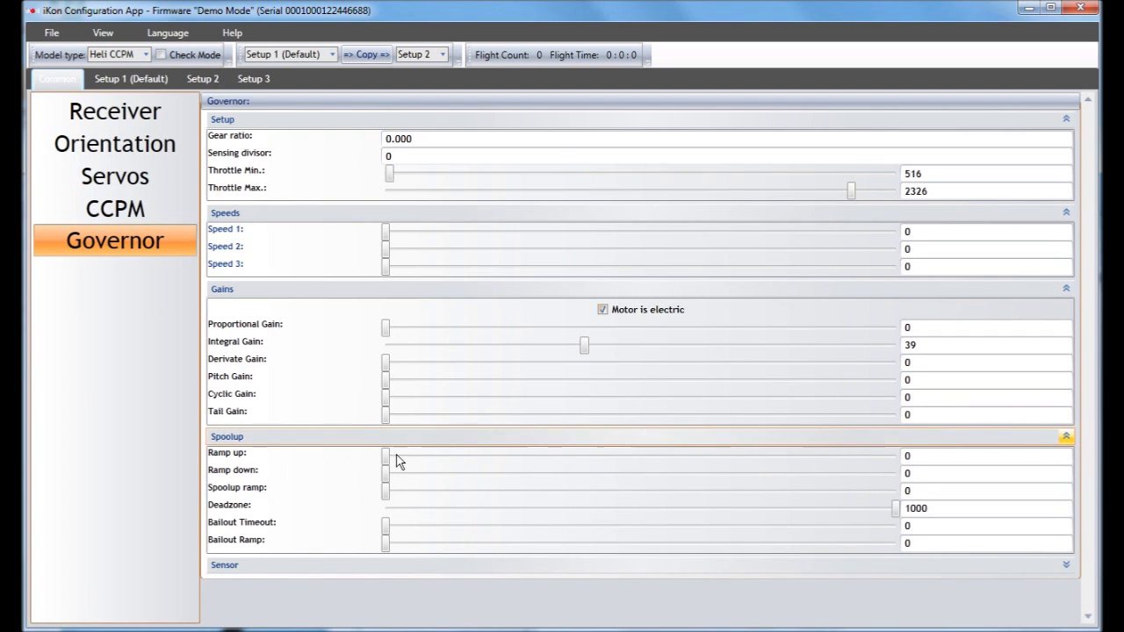
{"action": "left_click_drag", "start_coordinate": [387, 458], "coordinate": [484, 454]}
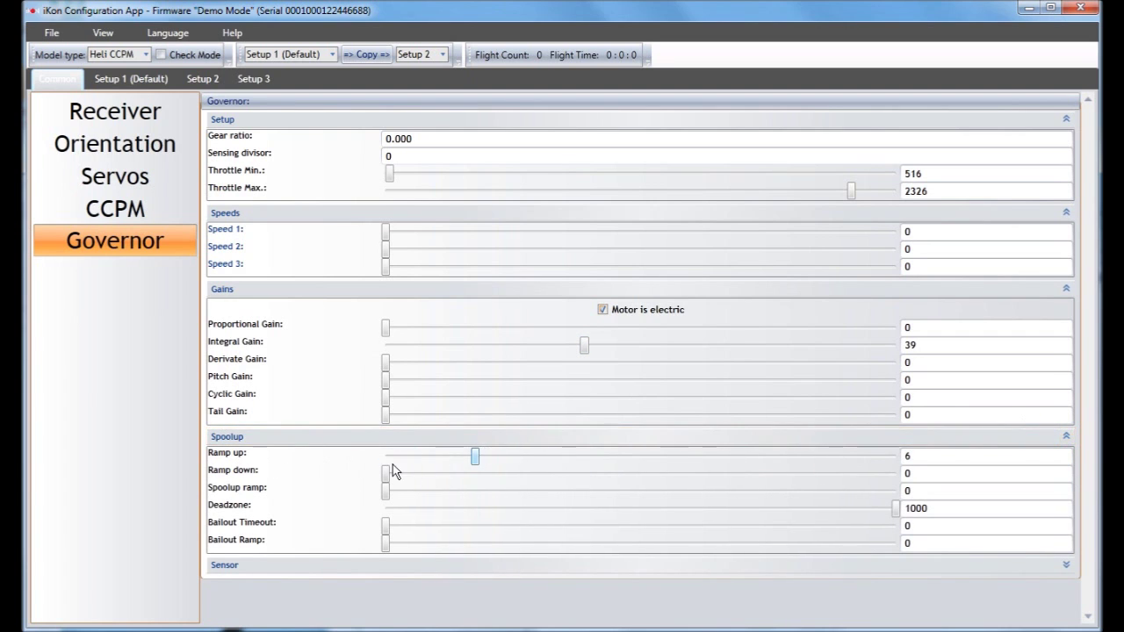
{"action": "left_click_drag", "start_coordinate": [385, 474], "coordinate": [535, 477]}
{"action": "left_click_drag", "start_coordinate": [387, 492], "coordinate": [529, 466]}
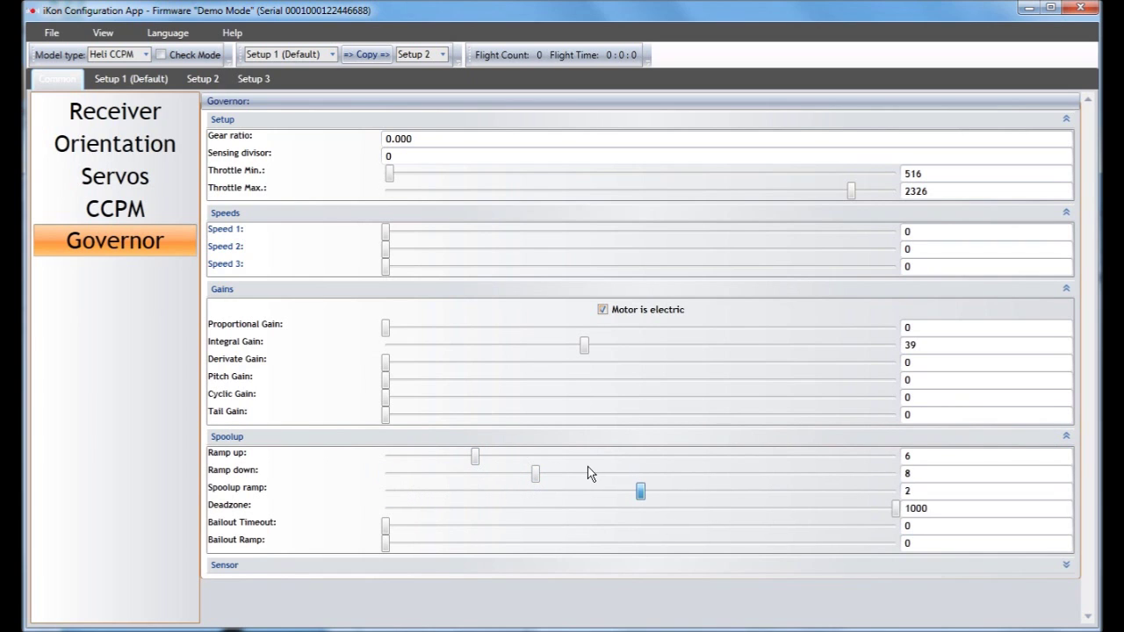
{"action": "mouse_move", "coordinate": [230, 511]}
{"action": "left_click", "coordinate": [1066, 565]}
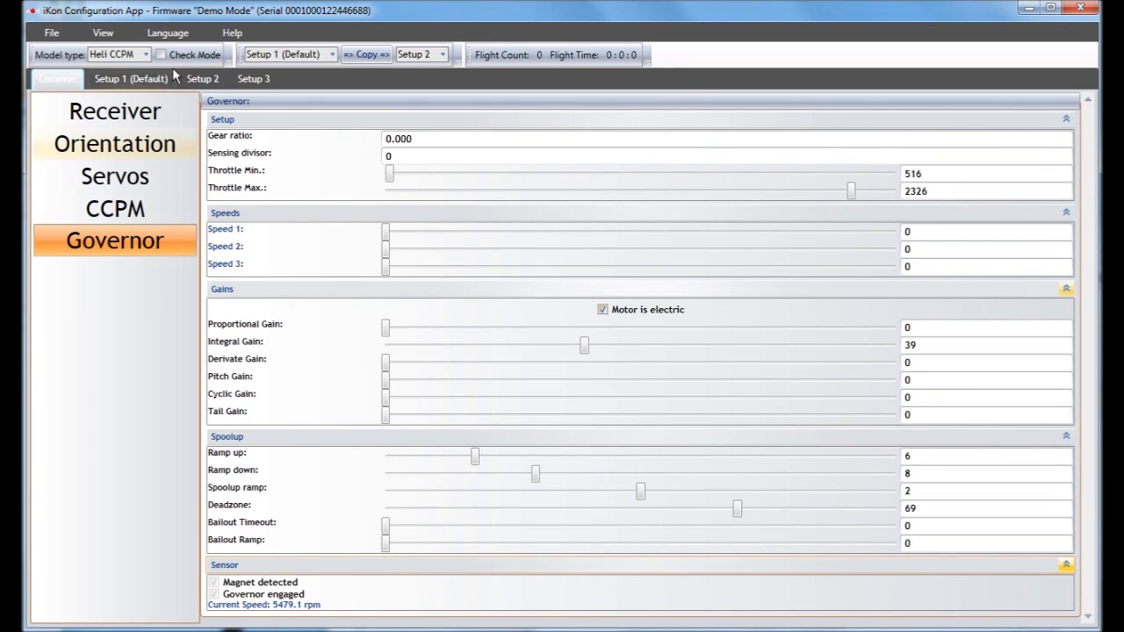
Look through the setting categories offered for Setup 1 (Default) and the other flight setups, returning to Setup 1.
{"action": "left_click", "coordinate": [112, 82]}
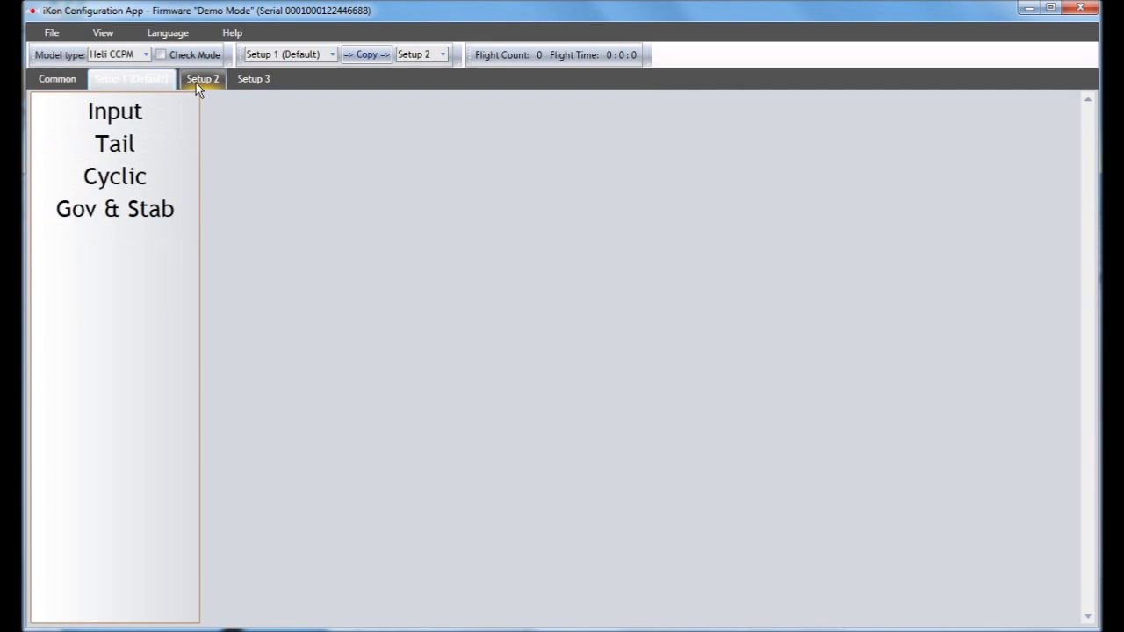
{"action": "left_click", "coordinate": [196, 83]}
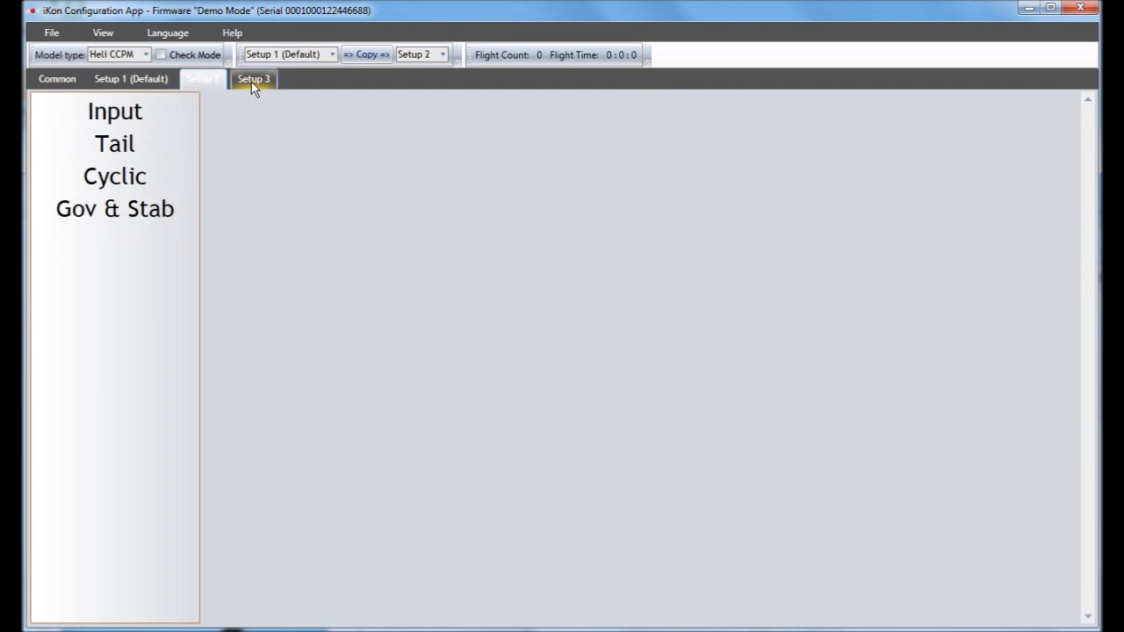
{"action": "left_click", "coordinate": [146, 80]}
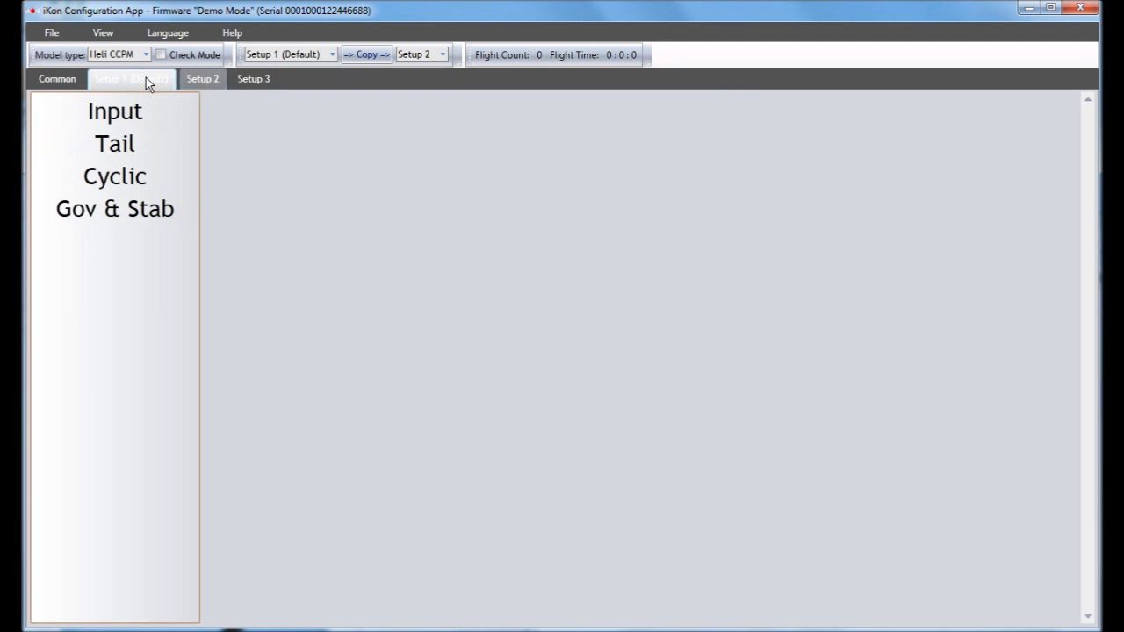
{"action": "left_click", "coordinate": [185, 81]}
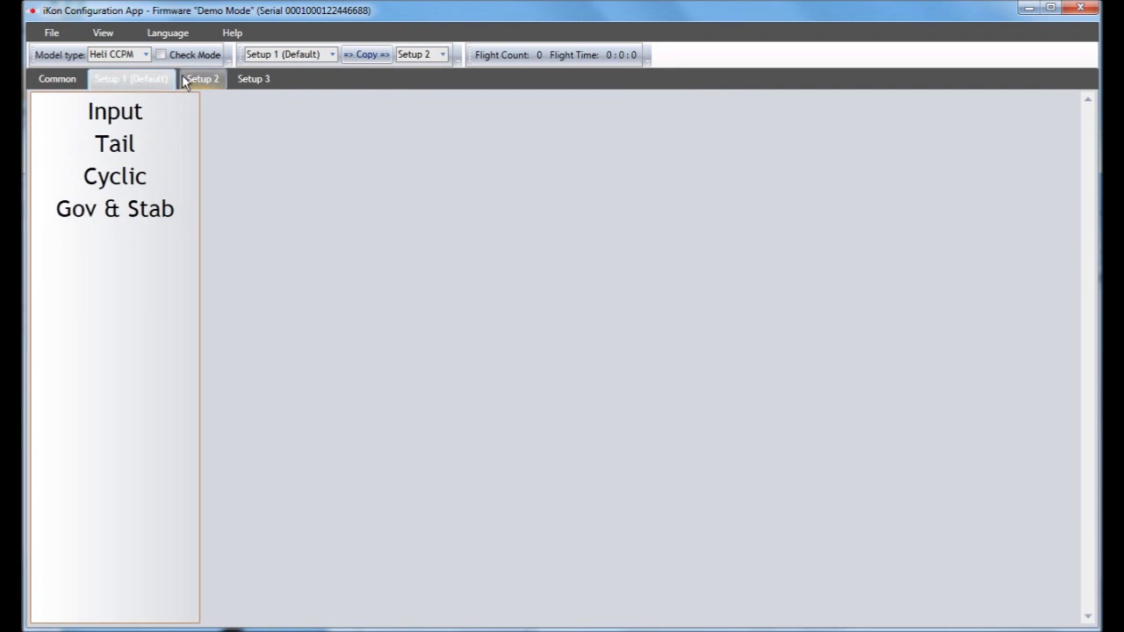
{"action": "left_click", "coordinate": [163, 78]}
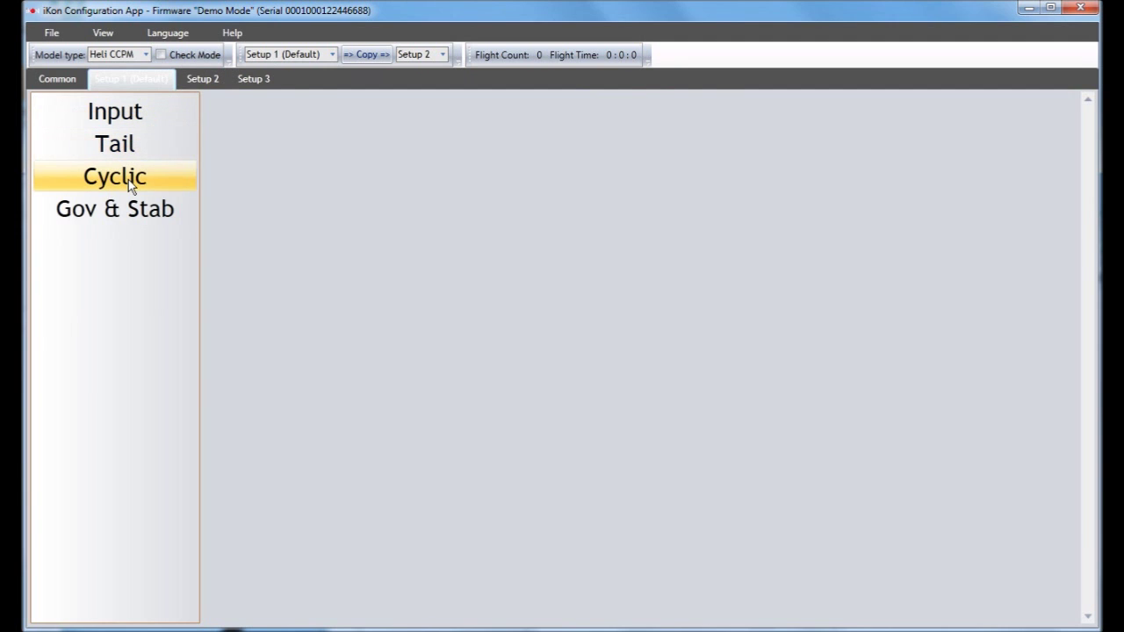
In Setup 1's input settings, try out the cyclic stick deadband and return it to 0.0, and set the tail dynamic to 22.
{"action": "left_click", "coordinate": [114, 111]}
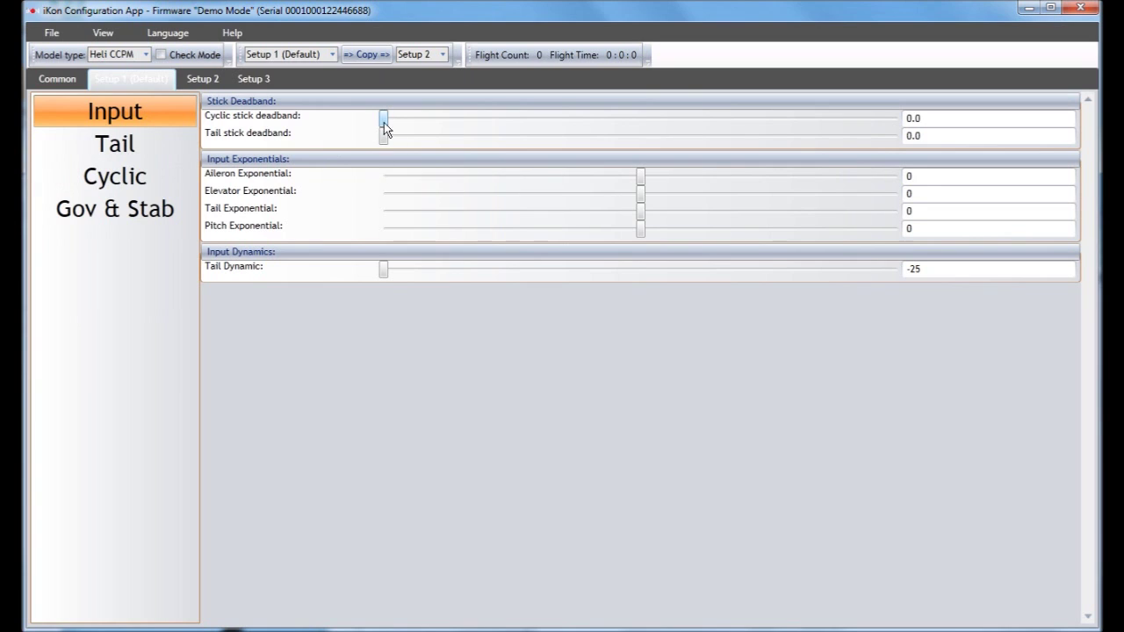
{"action": "mouse_move", "coordinate": [383, 115]}
{"action": "left_mouse_down"}
{"action": "mouse_move", "coordinate": [394, 115]}
{"action": "mouse_move", "coordinate": [381, 112]}
{"action": "left_mouse_up"}
{"action": "left_click_drag", "start_coordinate": [381, 120], "coordinate": [584, 105]}
{"action": "left_click_drag", "start_coordinate": [584, 104], "coordinate": [356, 99]}
{"action": "mouse_move", "coordinate": [269, 182]}
{"action": "mouse_move", "coordinate": [257, 273]}
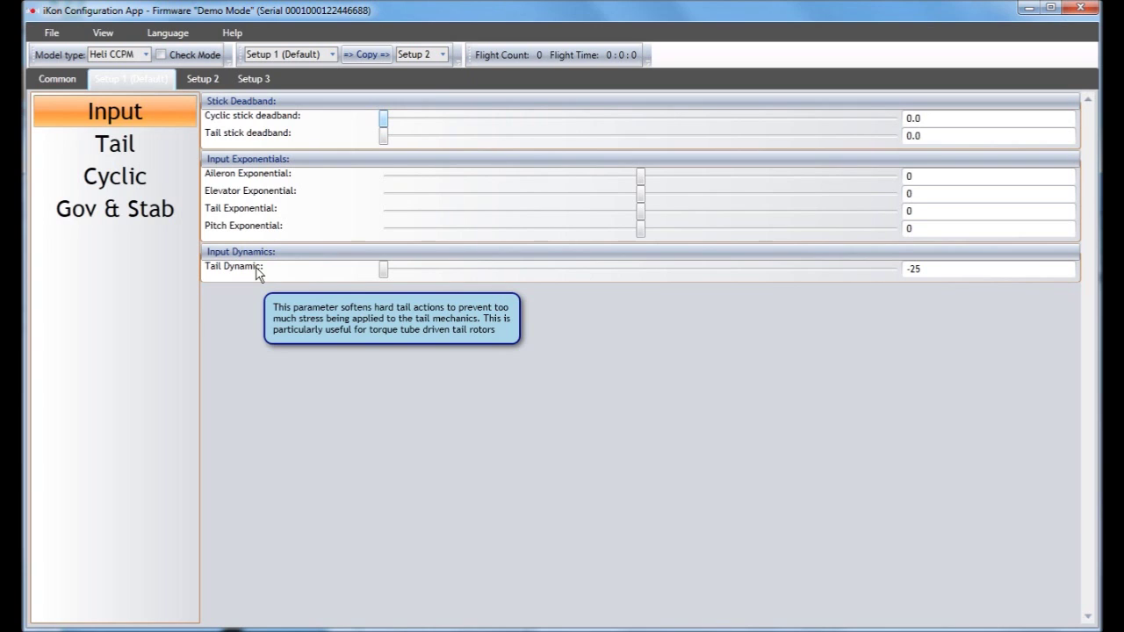
{"action": "left_click_drag", "start_coordinate": [386, 273], "coordinate": [499, 246]}
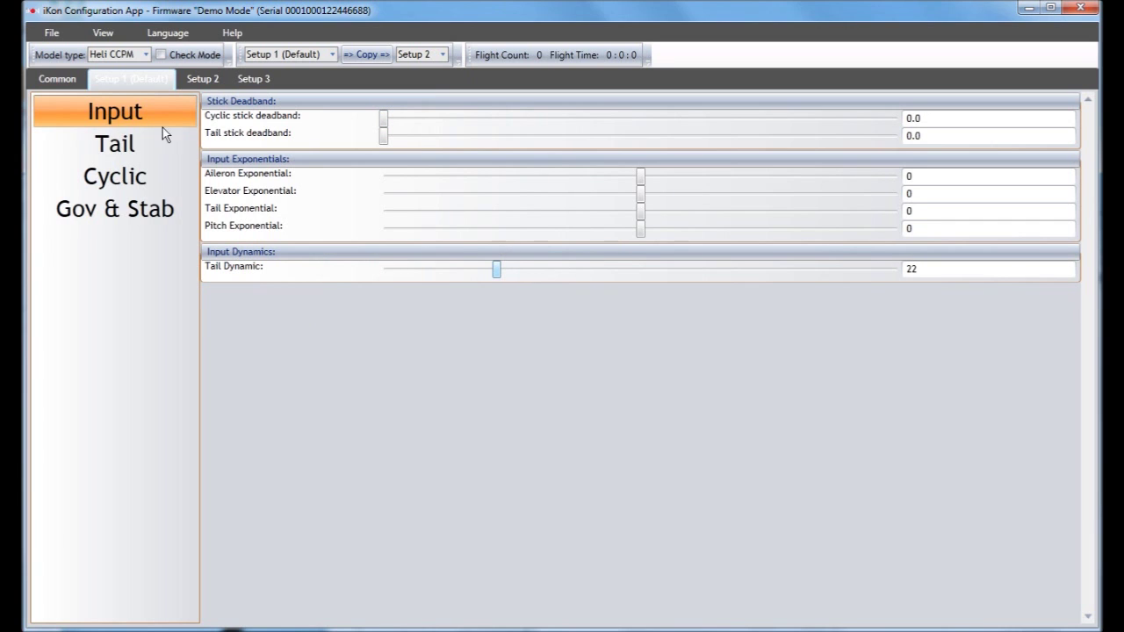
In Setup 1's tail regulation, set the integral gain to 23, derivate gain to 30, pitch precompensation to -38 and cyclic precompensation to 41.
{"action": "left_click", "coordinate": [114, 144]}
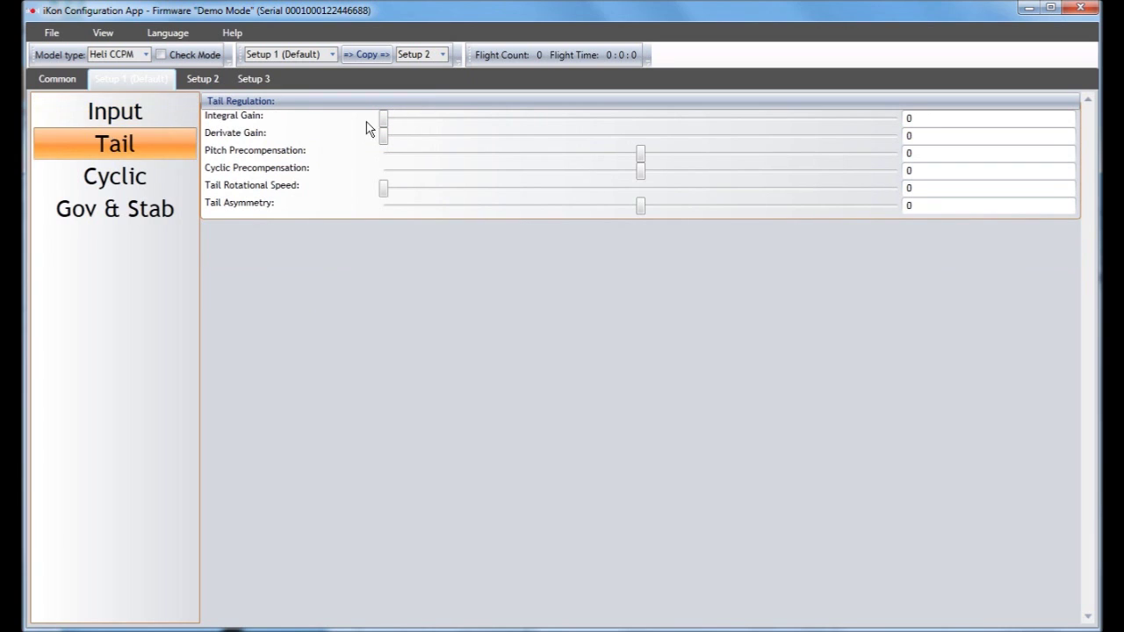
{"action": "left_click_drag", "start_coordinate": [384, 119], "coordinate": [502, 121]}
{"action": "left_click_drag", "start_coordinate": [386, 134], "coordinate": [537, 151]}
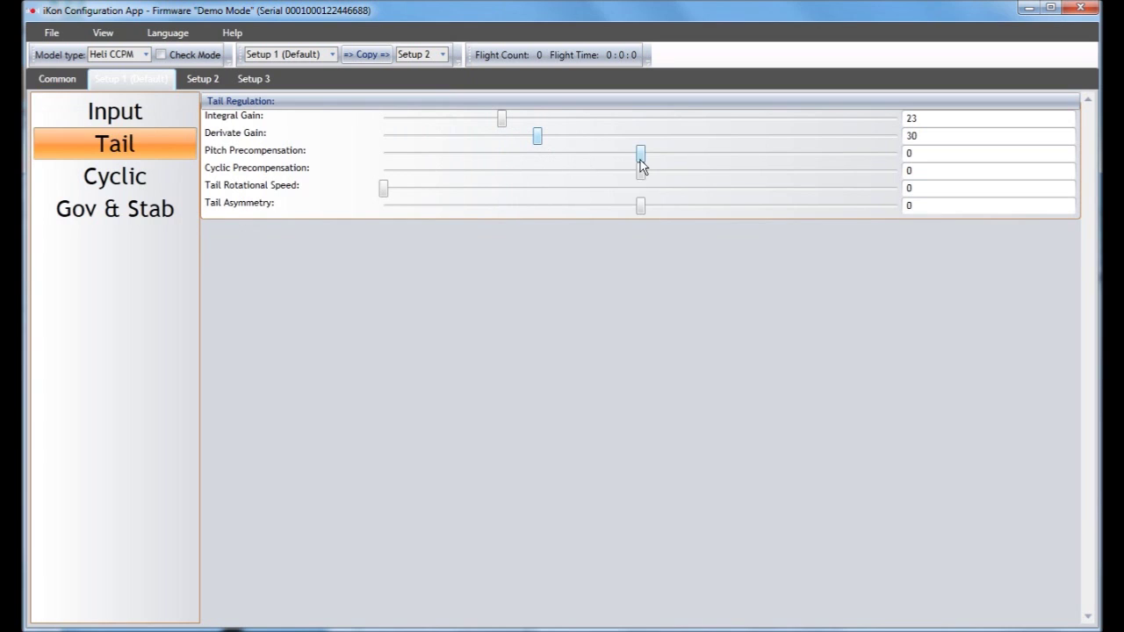
{"action": "left_click_drag", "start_coordinate": [644, 155], "coordinate": [543, 155]}
{"action": "left_click_drag", "start_coordinate": [641, 172], "coordinate": [747, 158]}
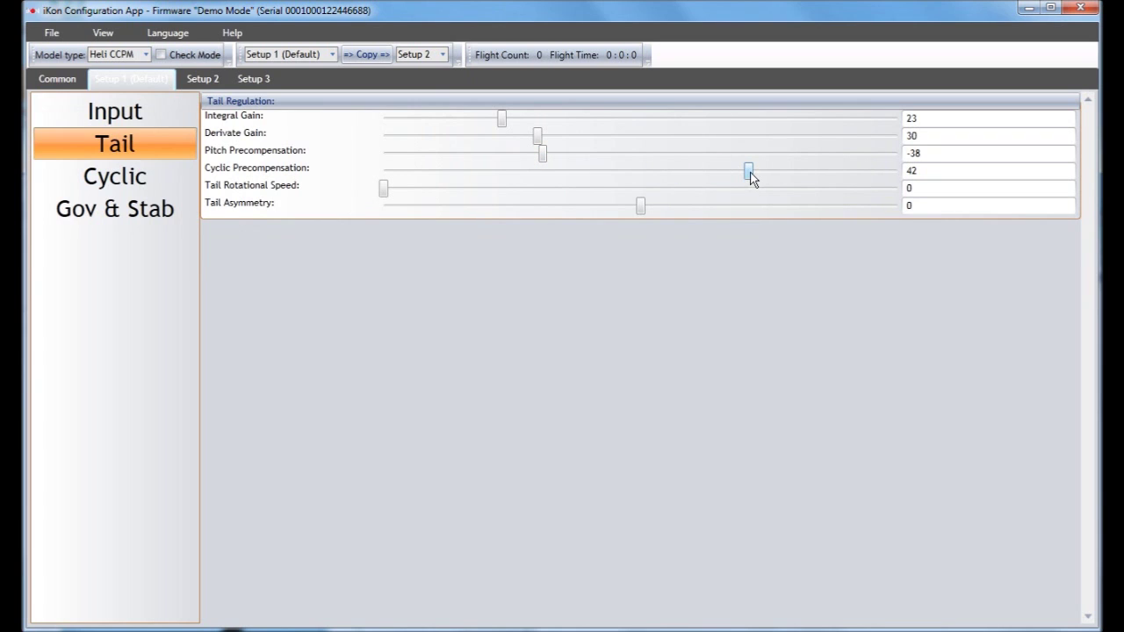
{"action": "left_click_drag", "start_coordinate": [750, 173], "coordinate": [747, 168]}
{"action": "mouse_move", "coordinate": [278, 175]}
{"action": "mouse_move", "coordinate": [252, 206]}
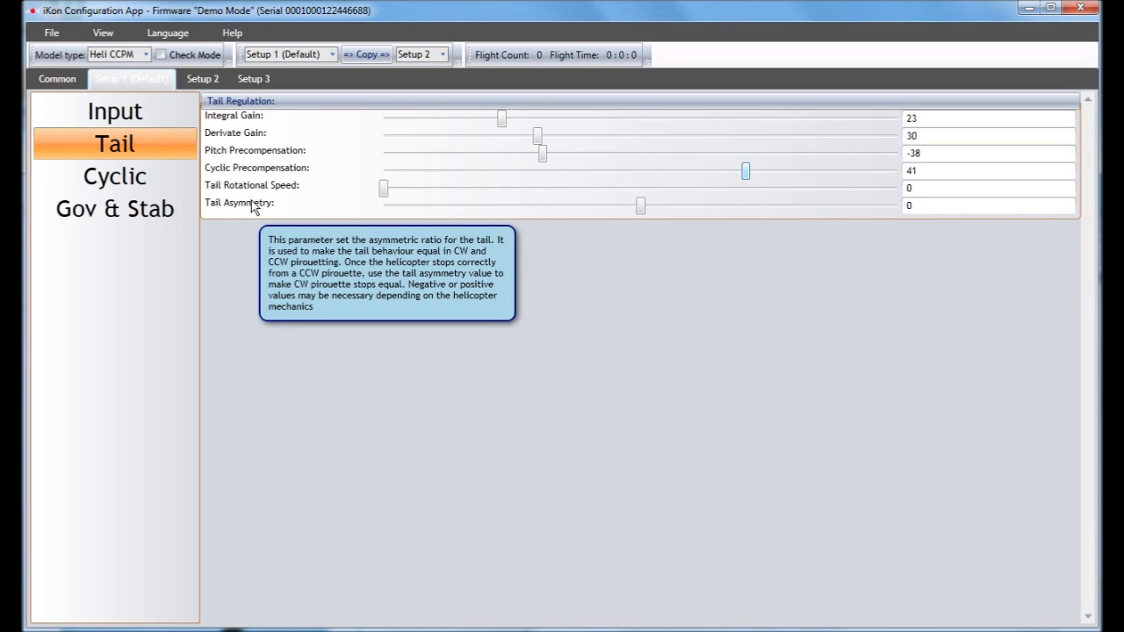
In Setup 1's cyclic regulation, set the aileron derivate gain to 23 and the aileron integral gain to 28.
{"action": "left_click", "coordinate": [141, 181]}
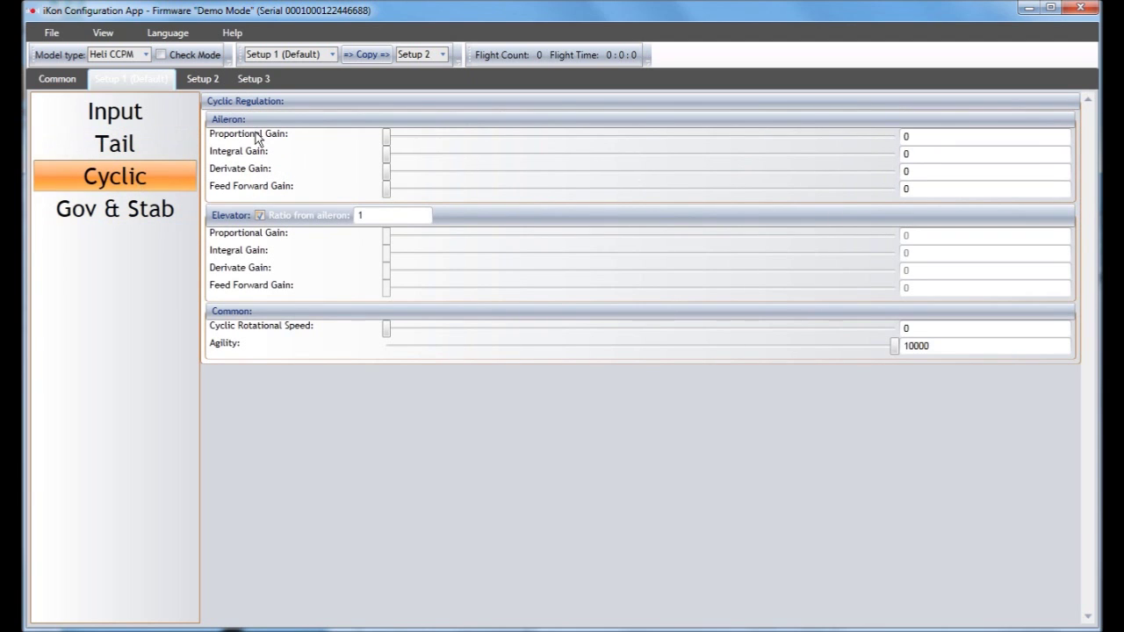
{"action": "mouse_move", "coordinate": [254, 135]}
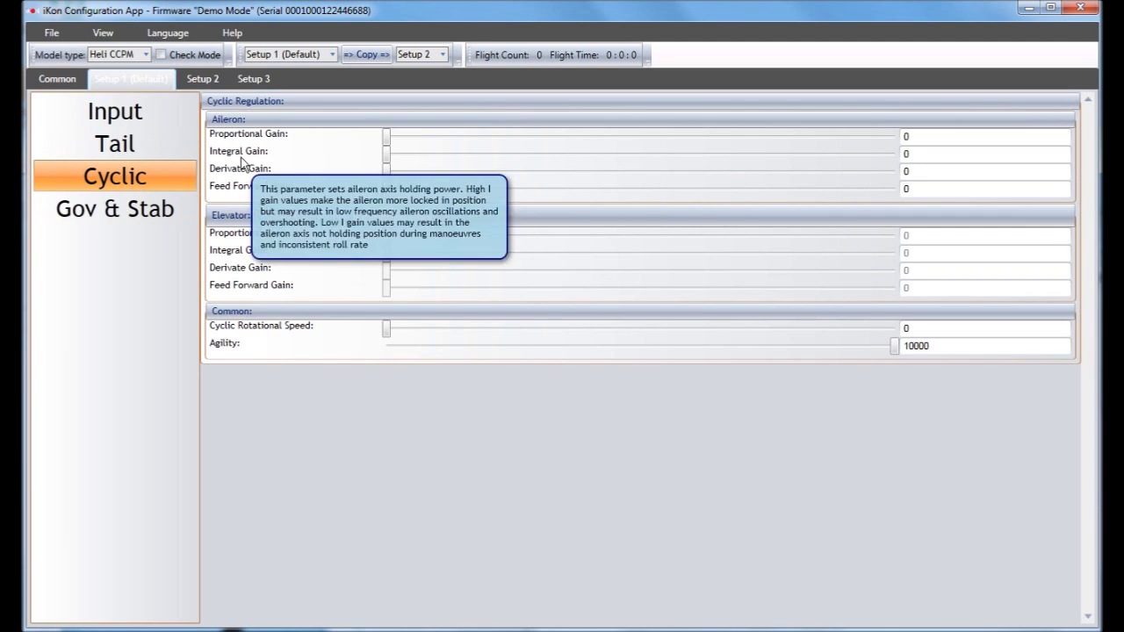
{"action": "mouse_move", "coordinate": [243, 172]}
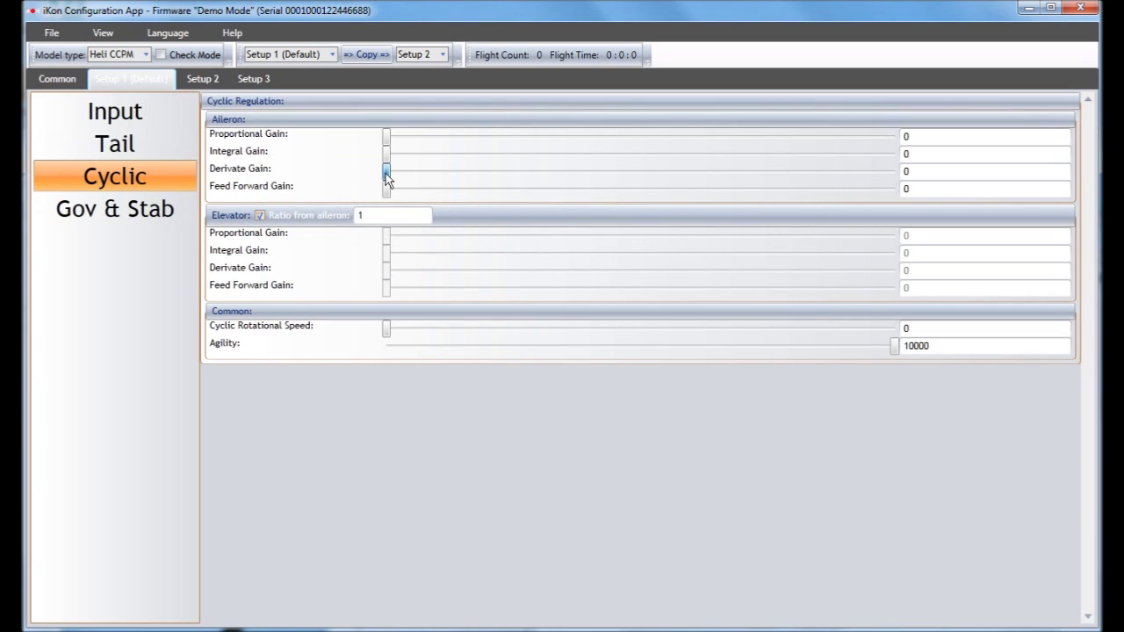
{"action": "left_click_drag", "start_coordinate": [386, 173], "coordinate": [363, 167]}
{"action": "left_click_drag", "start_coordinate": [385, 174], "coordinate": [503, 172]}
{"action": "left_click_drag", "start_coordinate": [386, 157], "coordinate": [528, 156]}
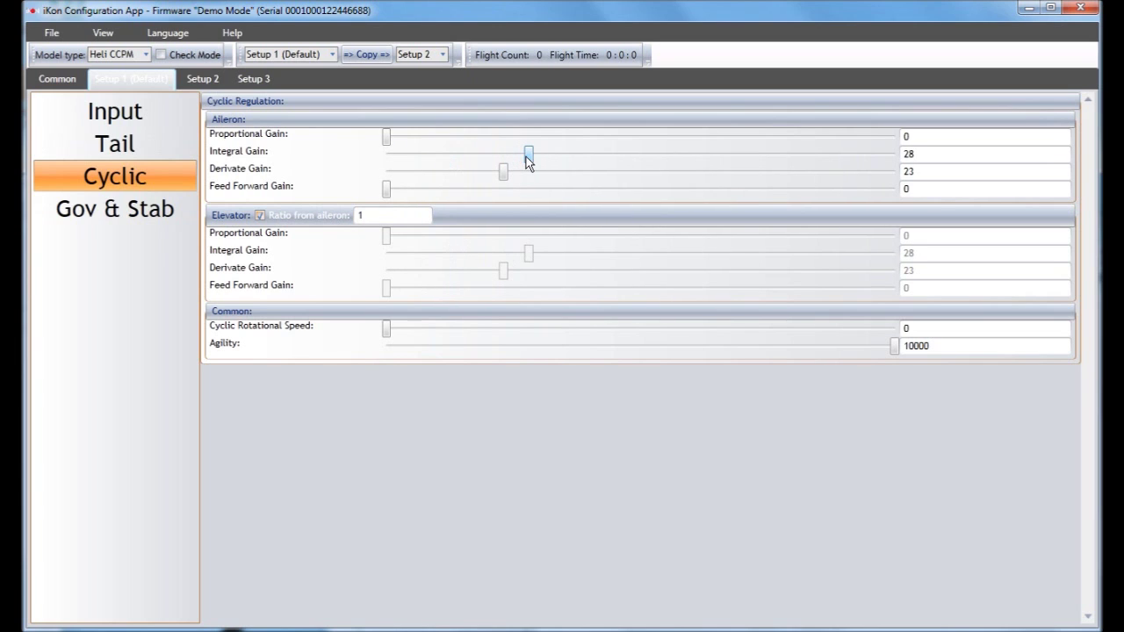
Set the aileron proportional gain to 10 and keep the elevator gains linked to the aileron with a ratio of 1.2.
{"action": "left_click", "coordinate": [261, 215]}
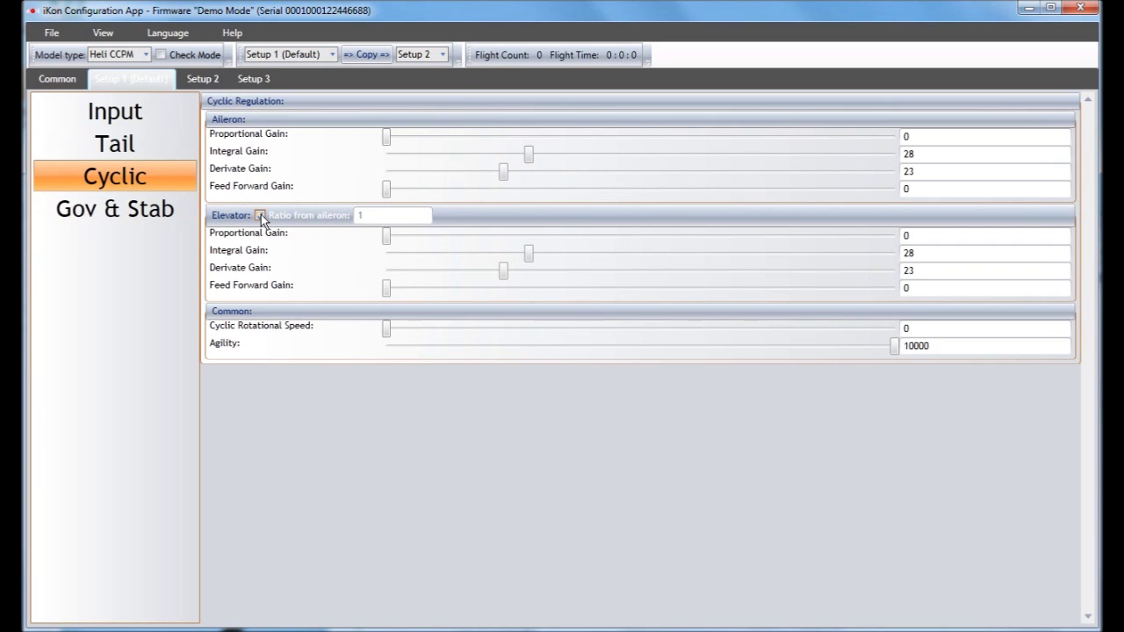
{"action": "left_click", "coordinate": [261, 215]}
{"action": "left_click_drag", "start_coordinate": [387, 138], "coordinate": [439, 158]}
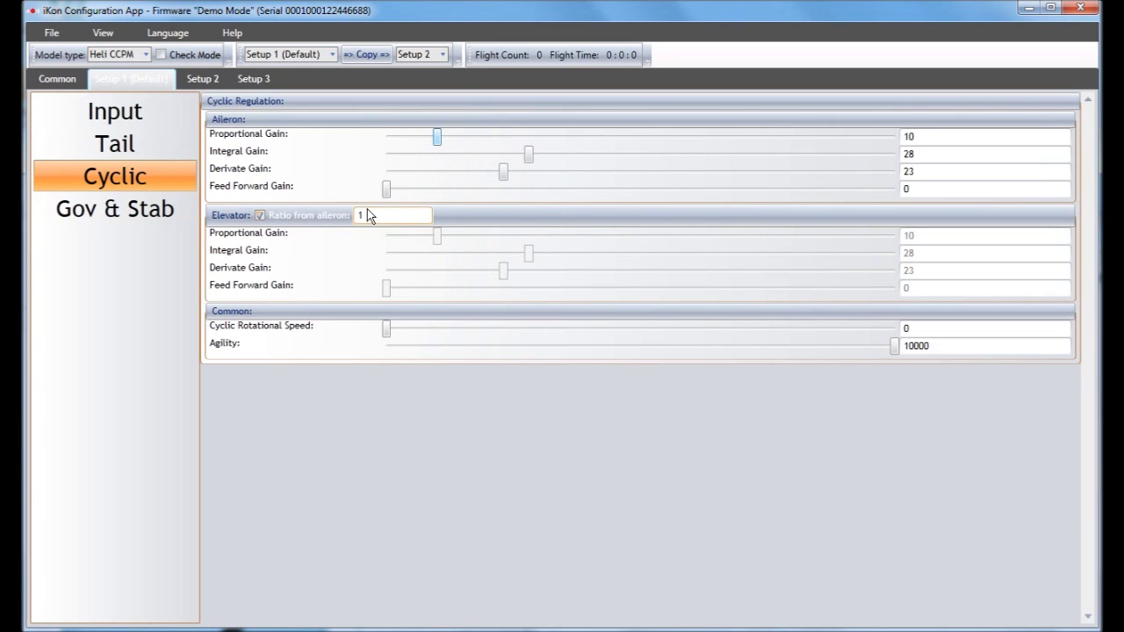
{"action": "left_click", "coordinate": [369, 216]}
{"action": "type", "text": ".2"}
{"action": "key", "text": "Return"}
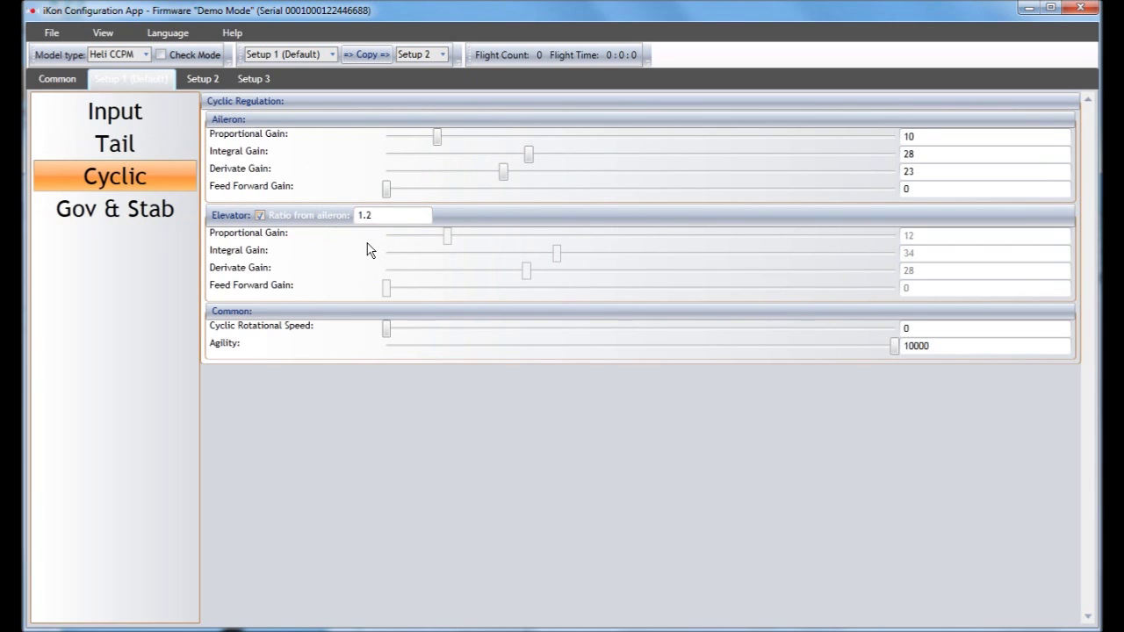
{"action": "mouse_move", "coordinate": [279, 325]}
{"action": "mouse_move", "coordinate": [227, 348]}
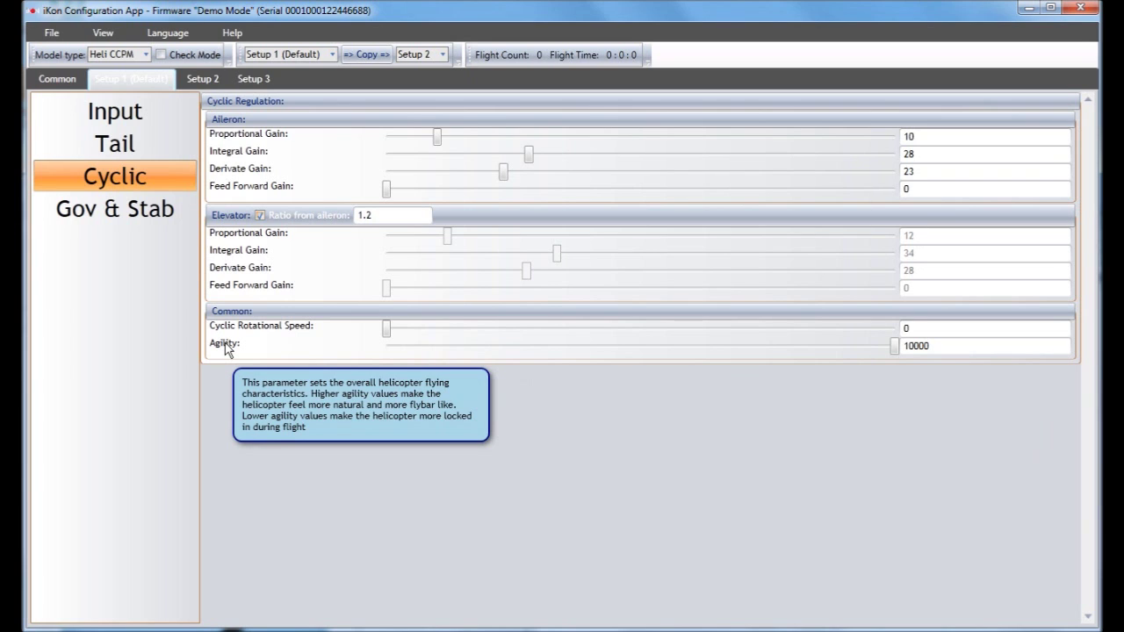
In Setup 1's governor and stabilization settings, enable the governor and its bailout.
{"action": "left_click", "coordinate": [98, 213]}
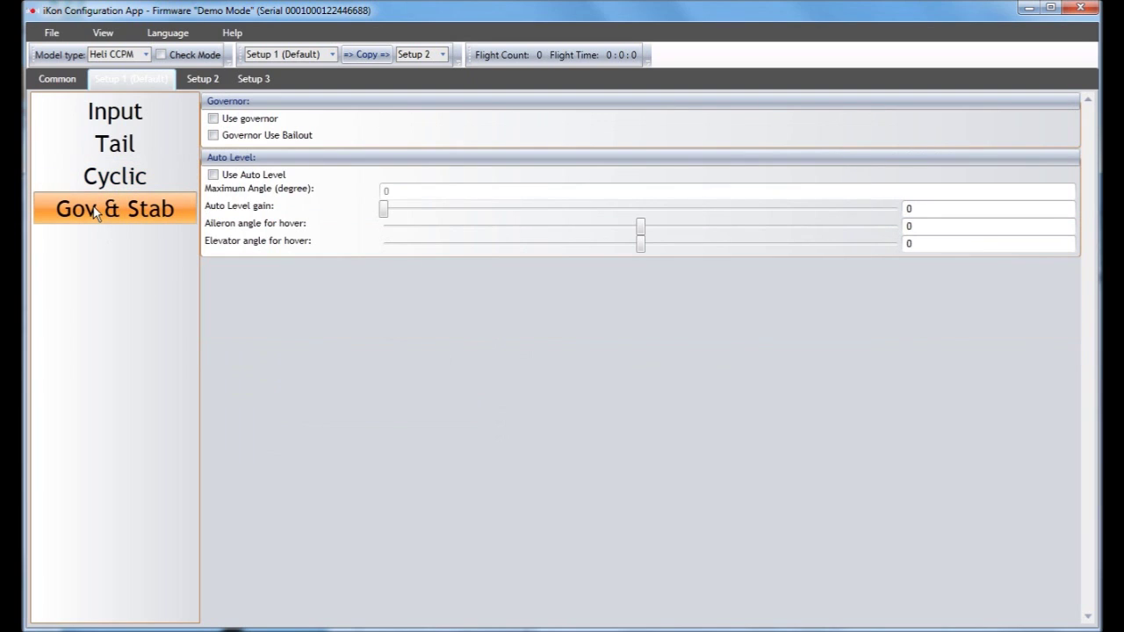
{"action": "left_click", "coordinate": [213, 119]}
{"action": "left_click", "coordinate": [212, 134]}
{"action": "left_click", "coordinate": [212, 136]}
{"action": "left_click", "coordinate": [213, 135]}
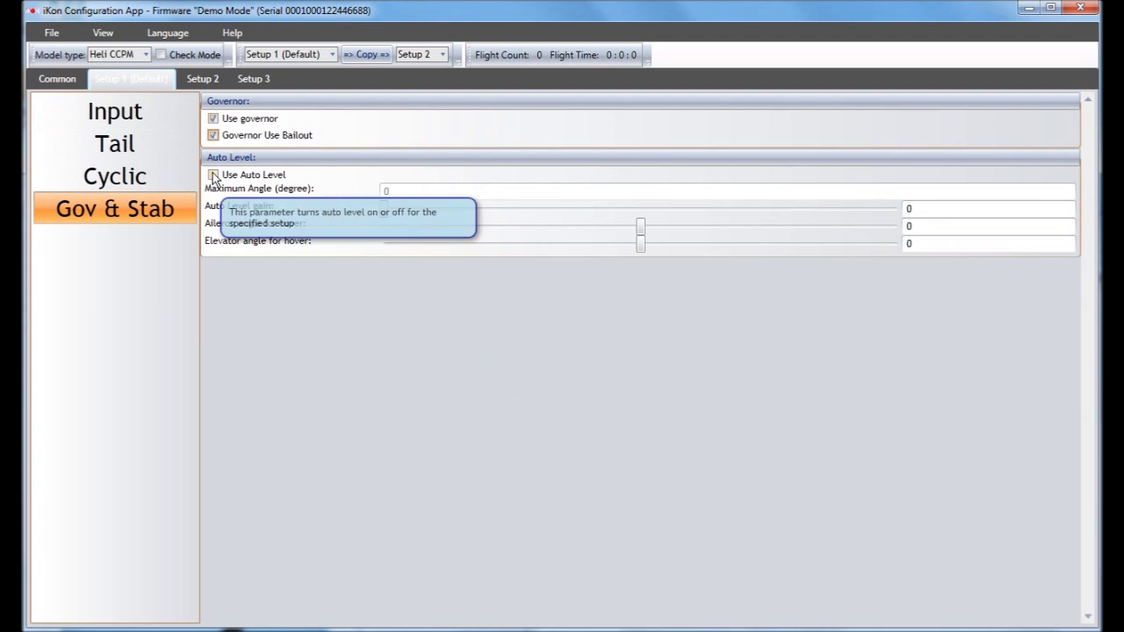
Enable auto level with a gain of 61, an aileron hover angle of 1.2 and an elevator hover angle of -2.1.
{"action": "left_click", "coordinate": [212, 175]}
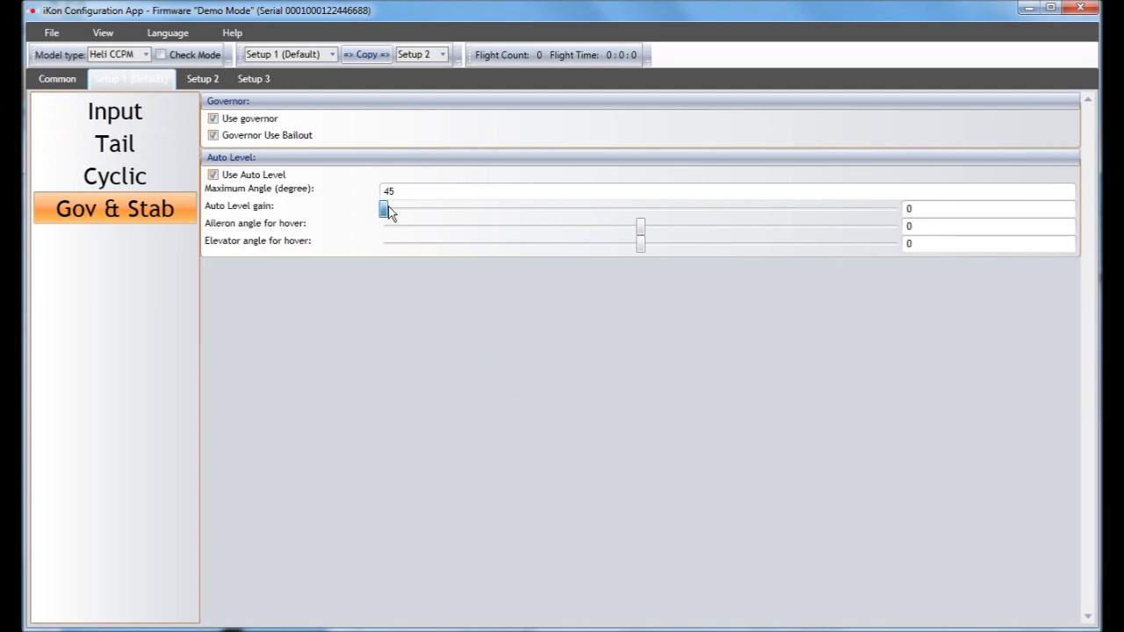
{"action": "left_click_drag", "start_coordinate": [386, 208], "coordinate": [615, 244]}
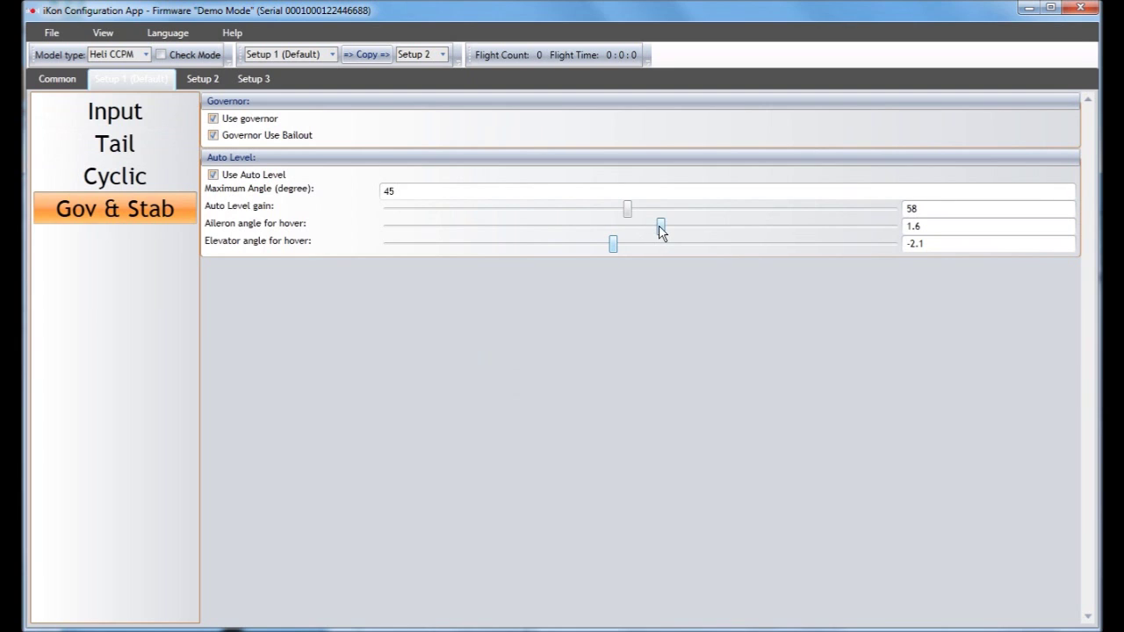
{"action": "left_click", "coordinate": [409, 190]}
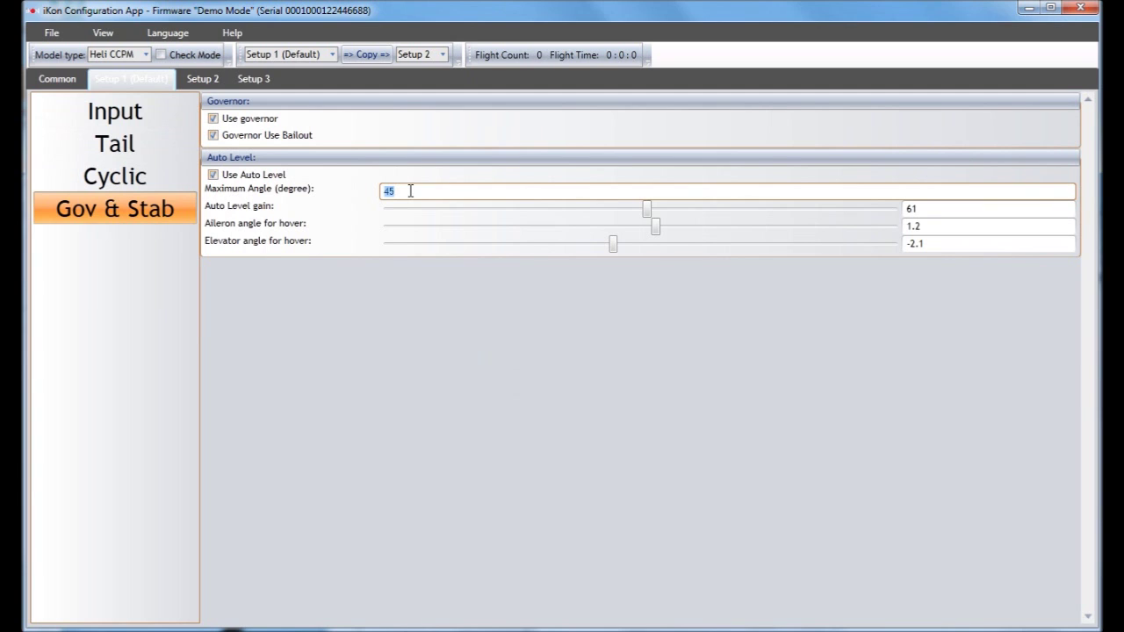
Compare the governor and auto level settings of Setup 1 with those of the other flight setups.
{"action": "left_click", "coordinate": [203, 78]}
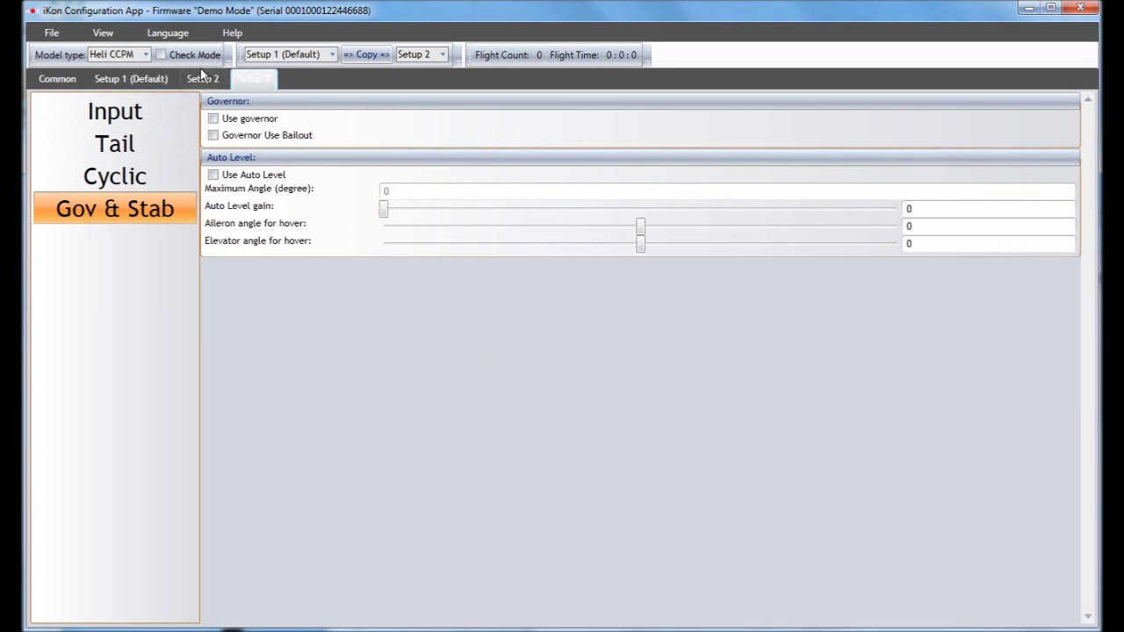
{"action": "left_click", "coordinate": [140, 77]}
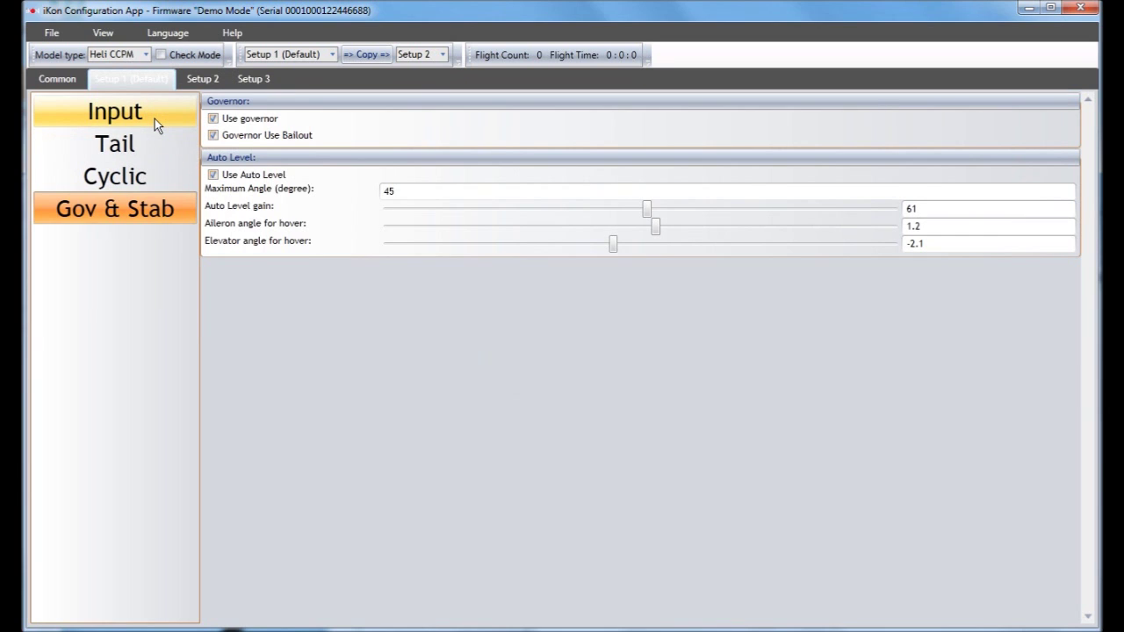
{"action": "left_click", "coordinate": [254, 80]}
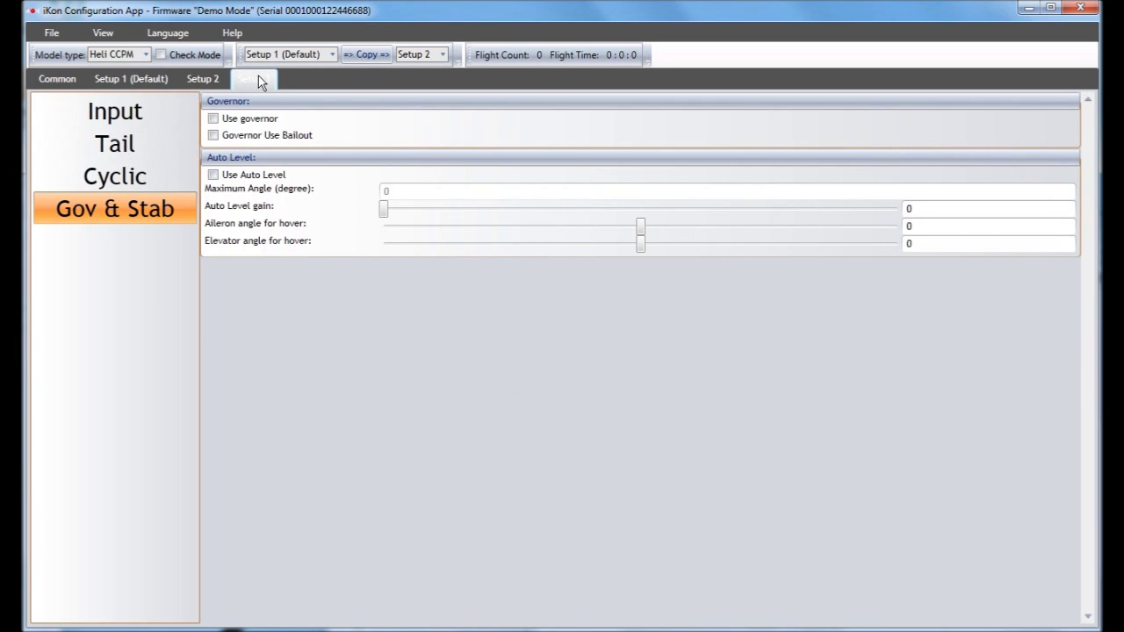
{"action": "left_click", "coordinate": [161, 83]}
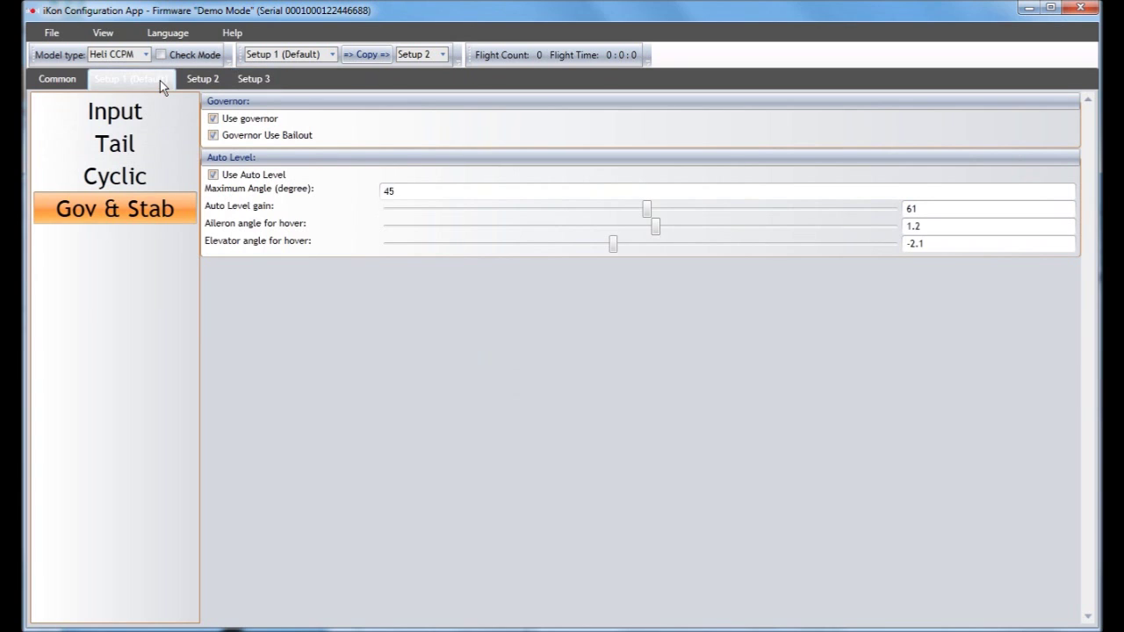
{"action": "left_click", "coordinate": [203, 80]}
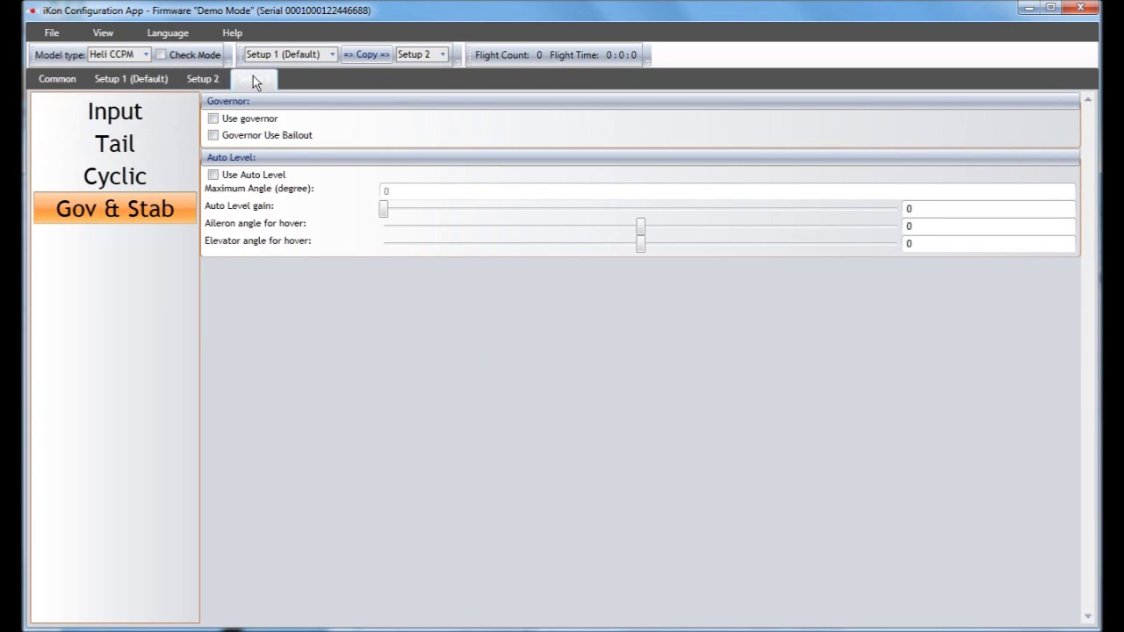
{"action": "left_click", "coordinate": [143, 84]}
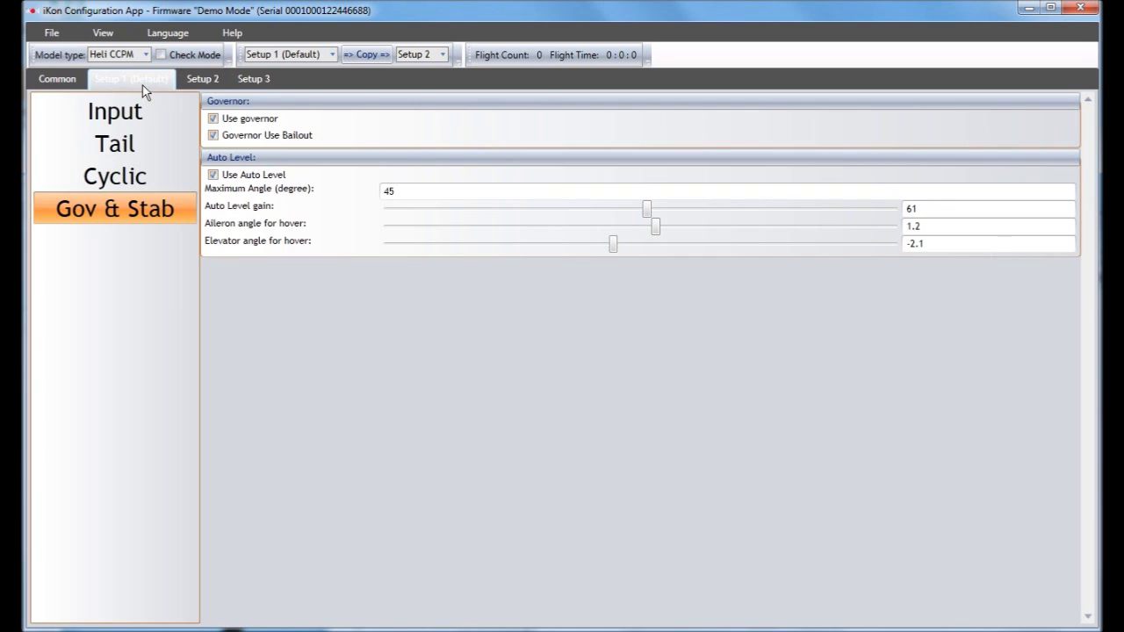
From the common settings, change the model type to Heli H1 (pure) and finally to CCPM Heli 140 (JR).
{"action": "left_click", "coordinate": [147, 54]}
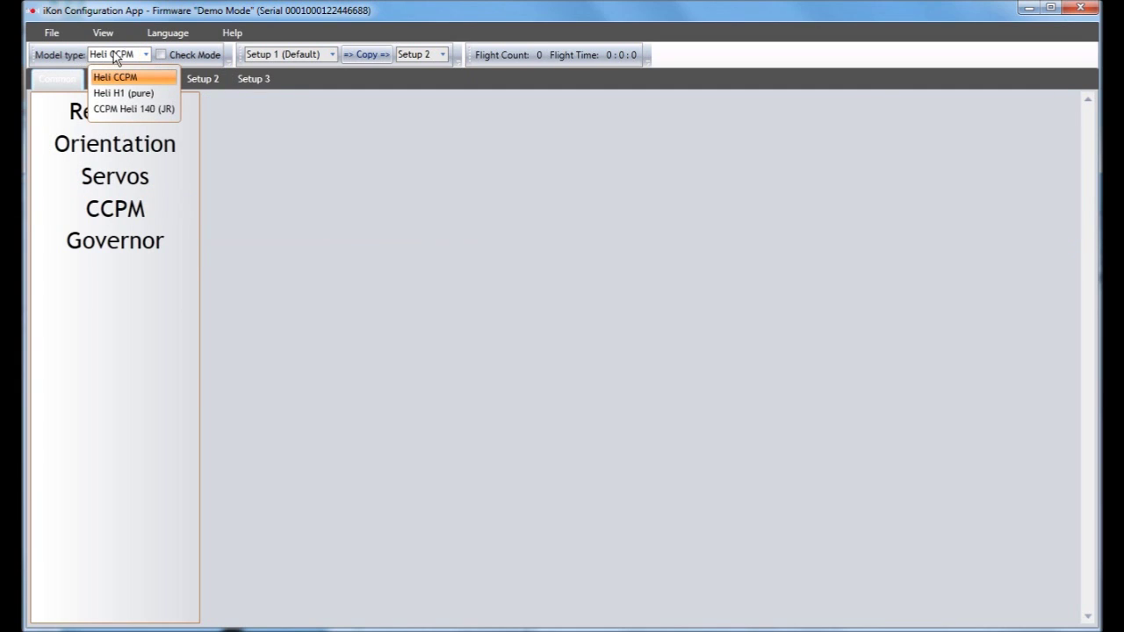
{"action": "left_click", "coordinate": [52, 57]}
{"action": "left_click", "coordinate": [114, 93]}
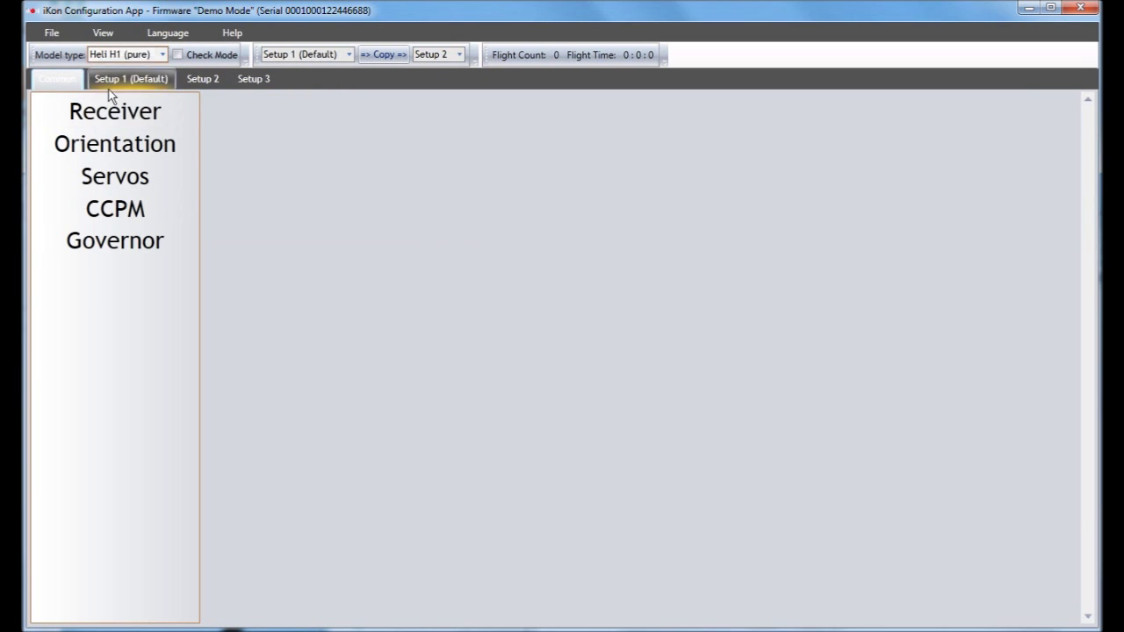
{"action": "left_click", "coordinate": [163, 53]}
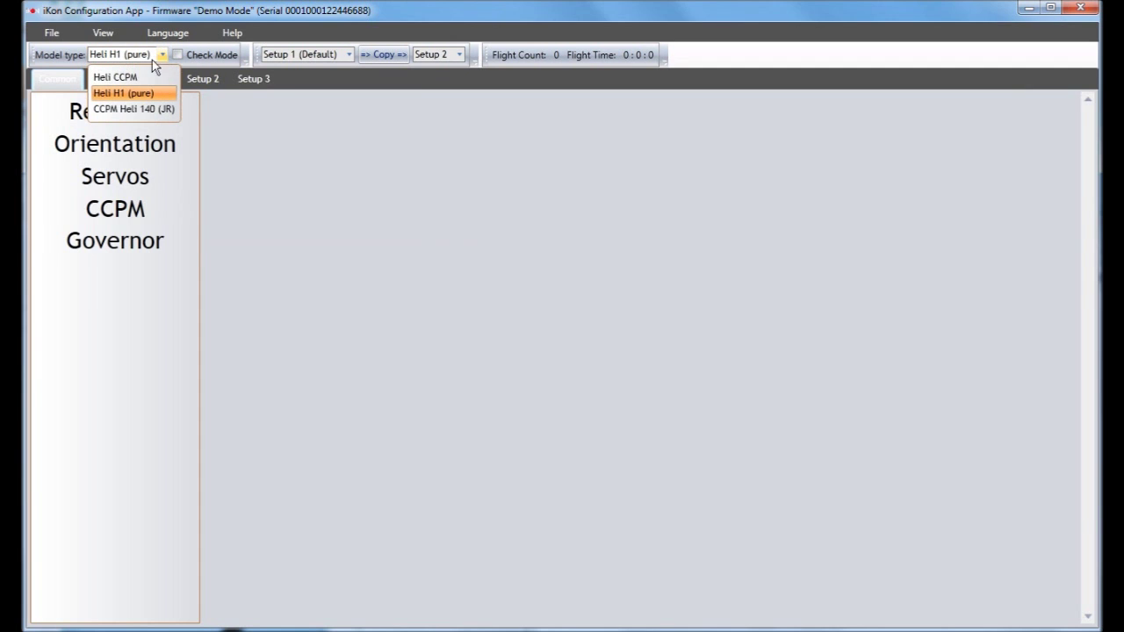
{"action": "left_click", "coordinate": [111, 108]}
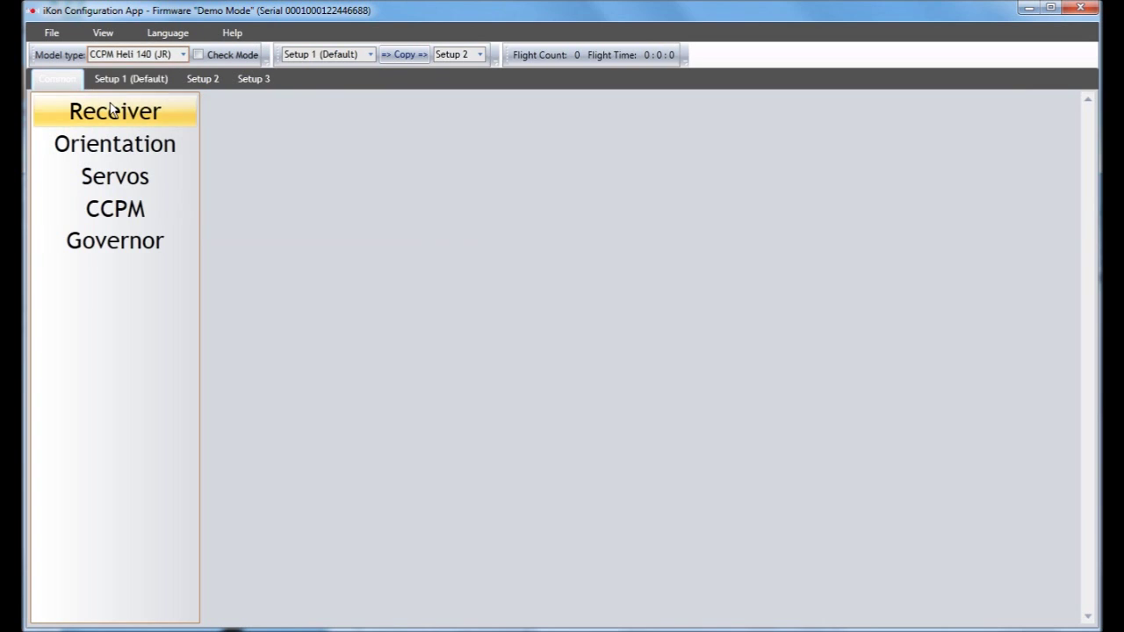
Look over the common receiver, orientation and CCPM settings, and set the model type to Heli CCPM.
{"action": "left_click", "coordinate": [113, 119]}
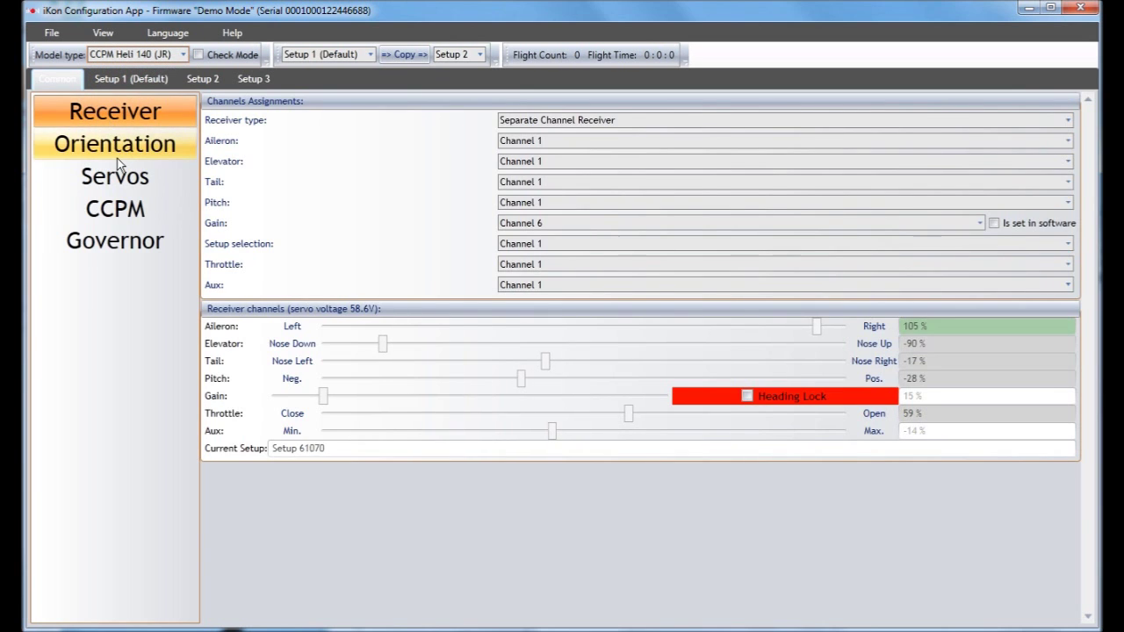
{"action": "left_click", "coordinate": [115, 154]}
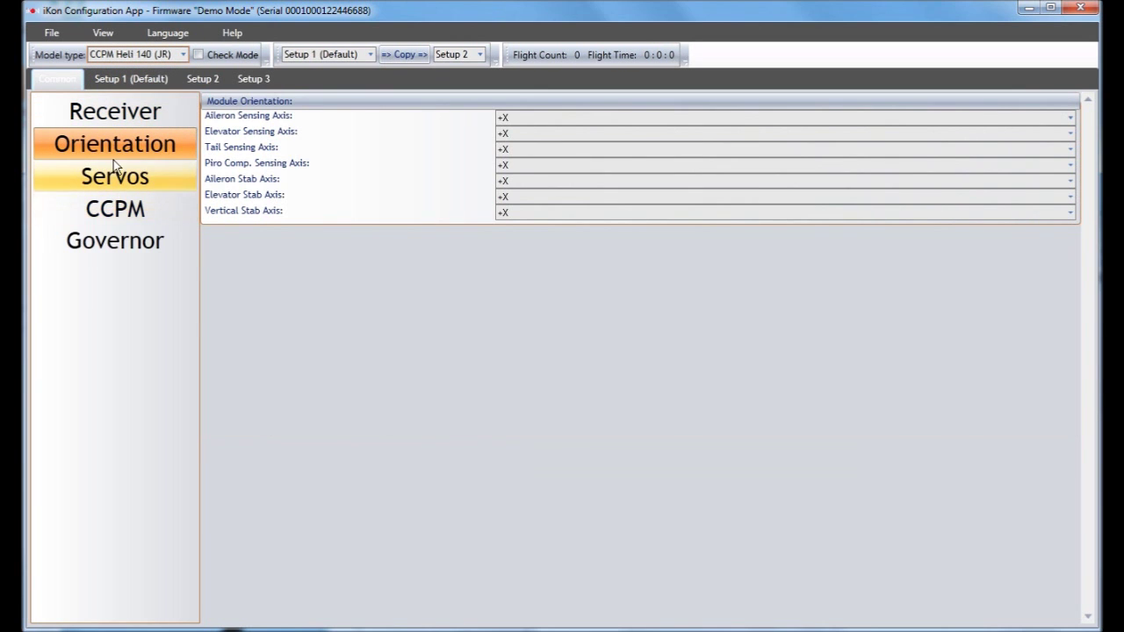
{"action": "left_click", "coordinate": [106, 208]}
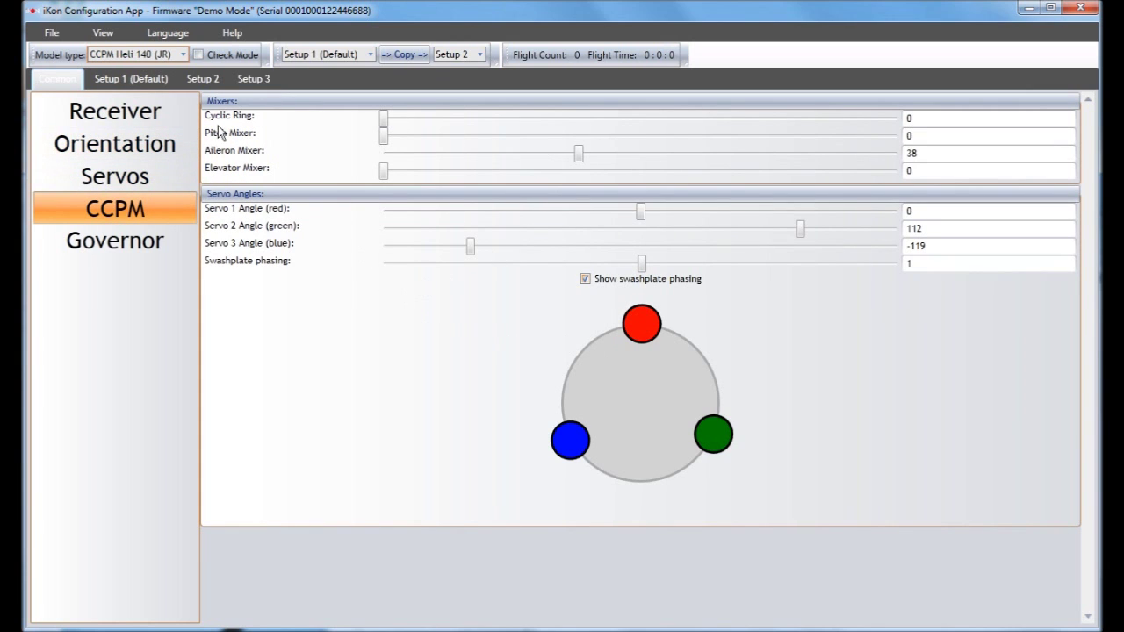
{"action": "left_click", "coordinate": [184, 55]}
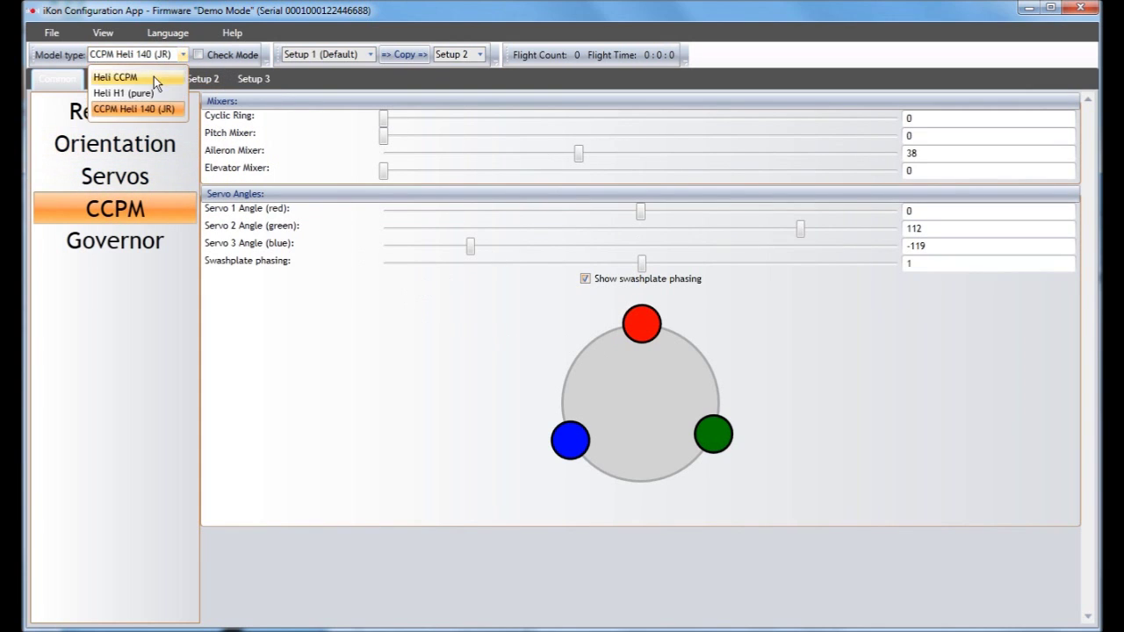
{"action": "left_click", "coordinate": [151, 76]}
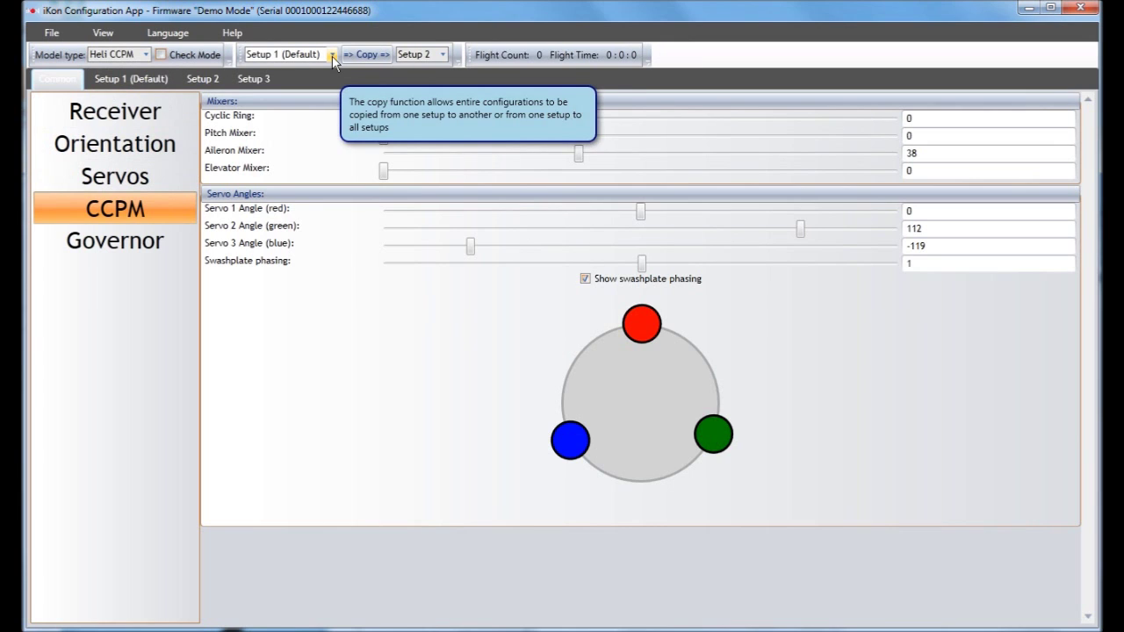
Copy the entire configuration of Setup 1 (Default) to all setups.
{"action": "left_click", "coordinate": [333, 55]}
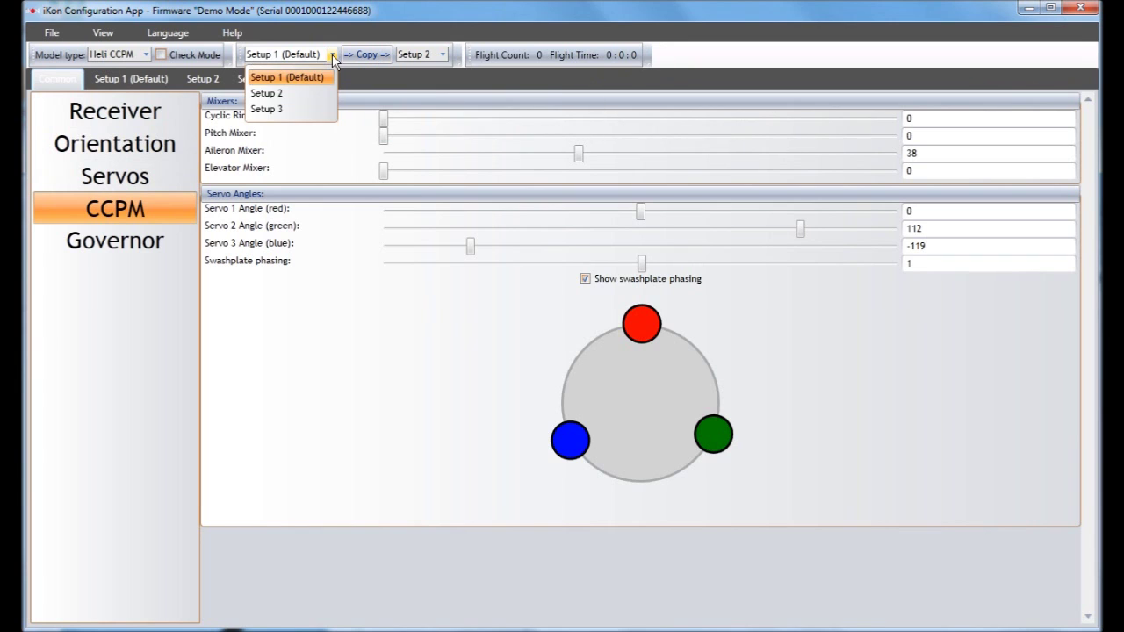
{"action": "left_click", "coordinate": [261, 82]}
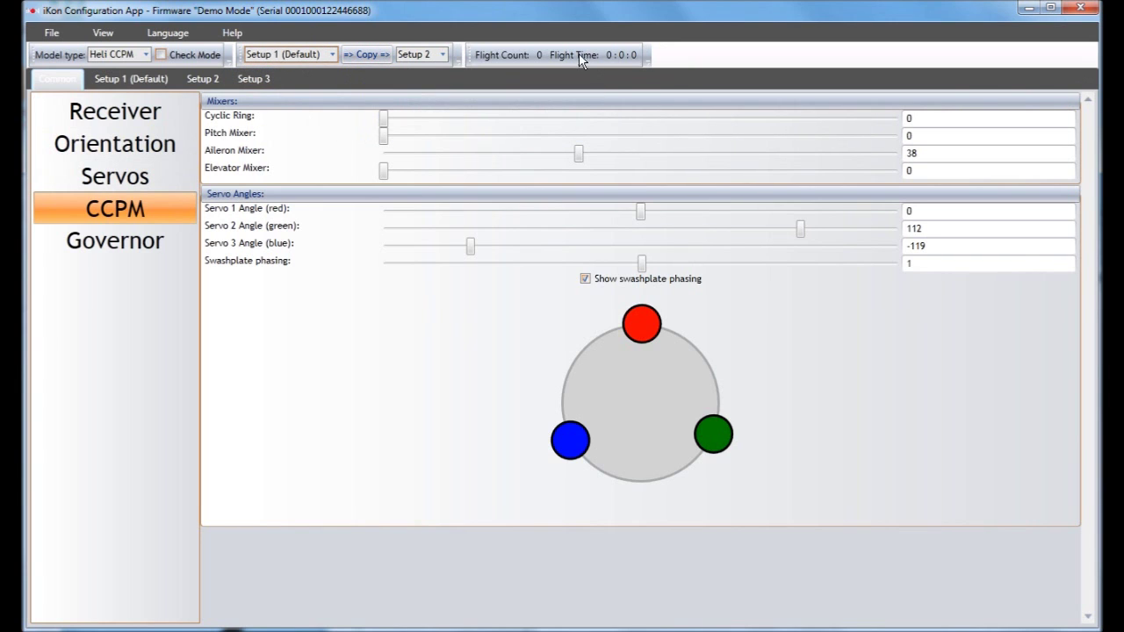
{"action": "left_click", "coordinate": [443, 56]}
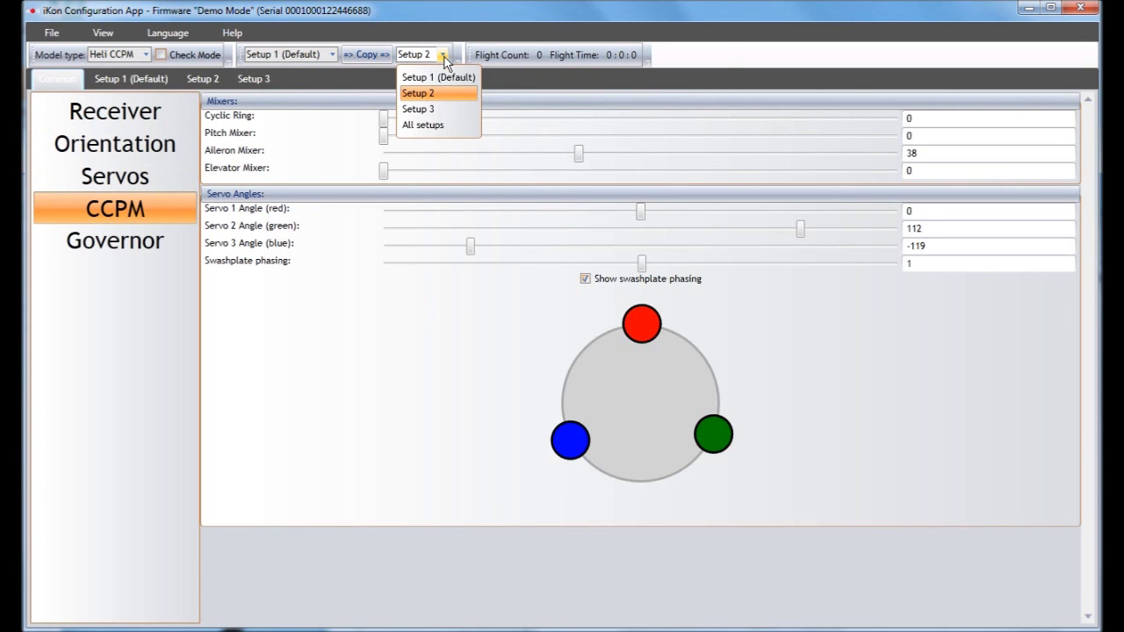
{"action": "left_click", "coordinate": [425, 125]}
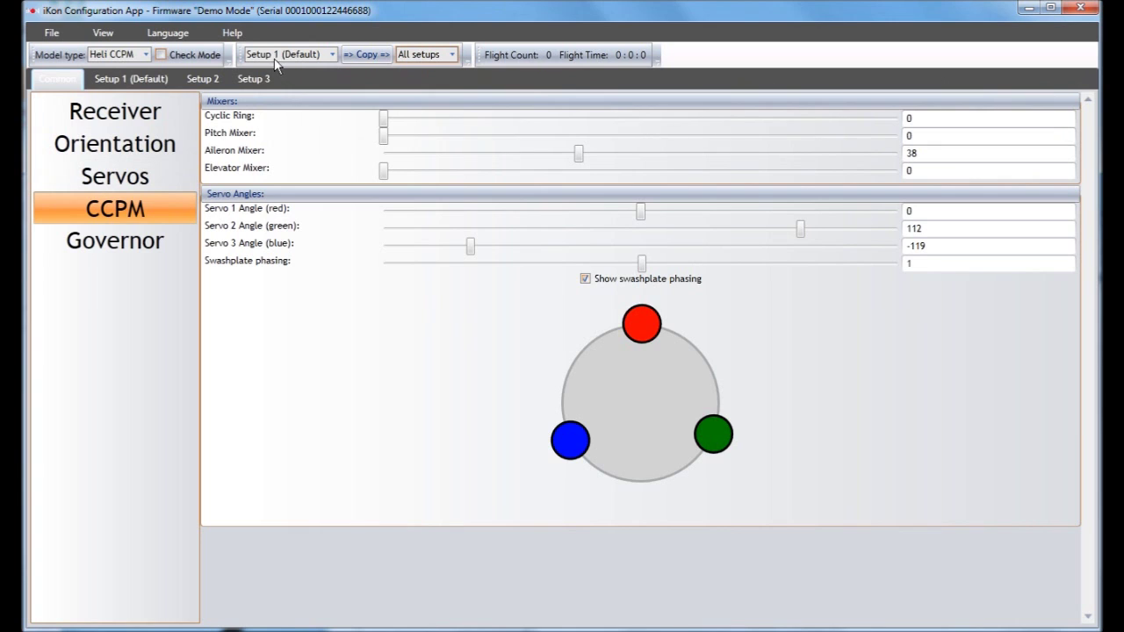
{"action": "left_click", "coordinate": [383, 57]}
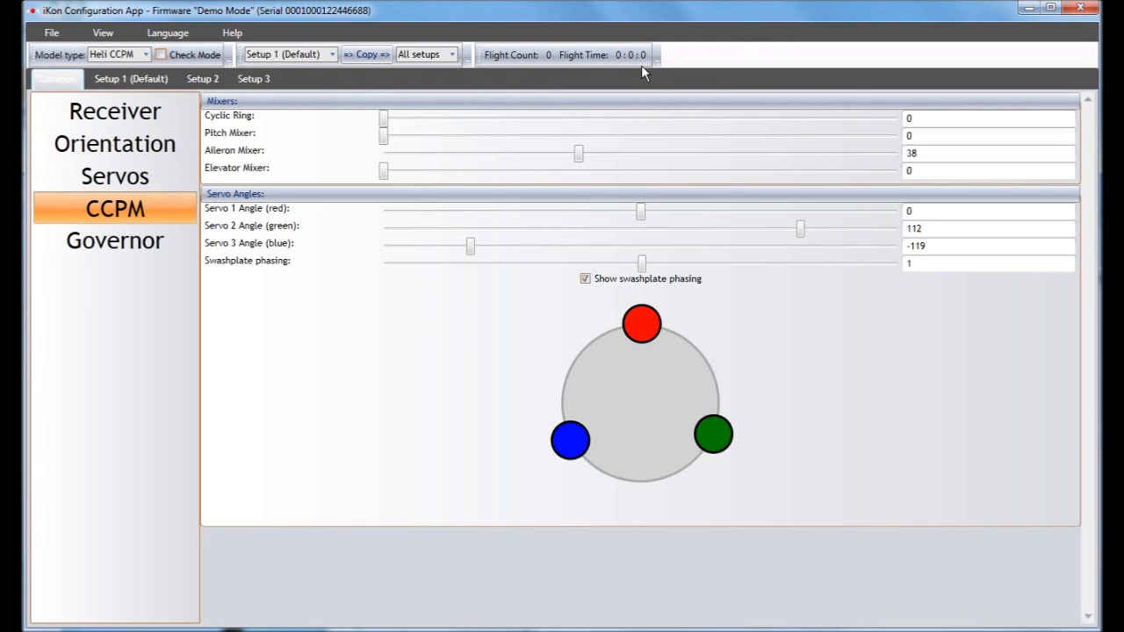
Switch check mode on and off again while viewing the common orientation and servo settings.
{"action": "left_click", "coordinate": [160, 55]}
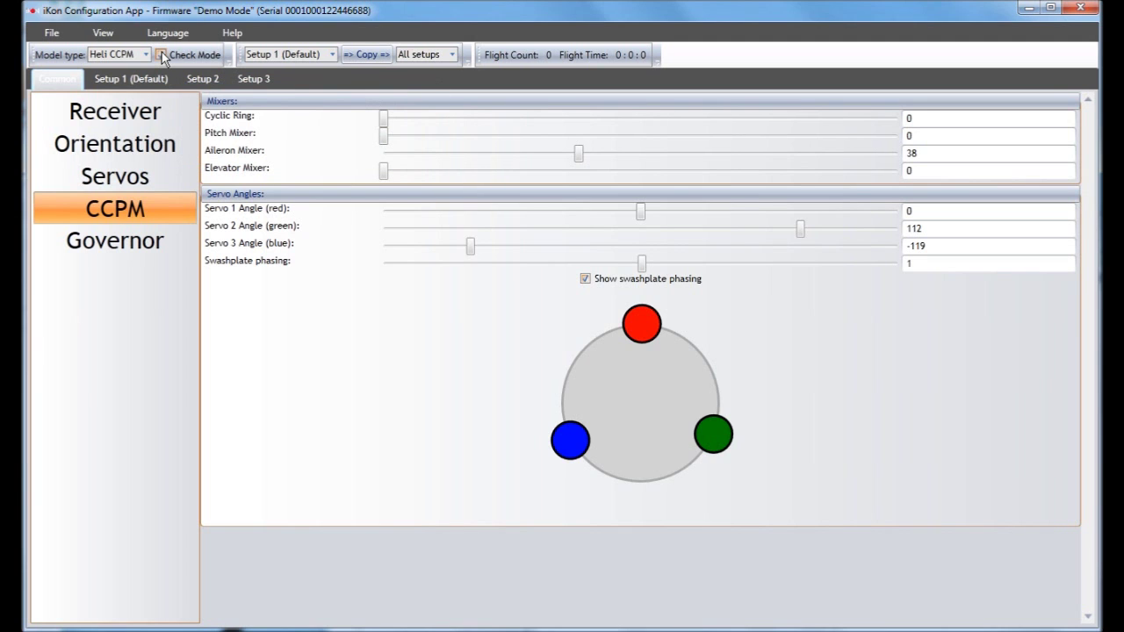
{"action": "left_click", "coordinate": [110, 149]}
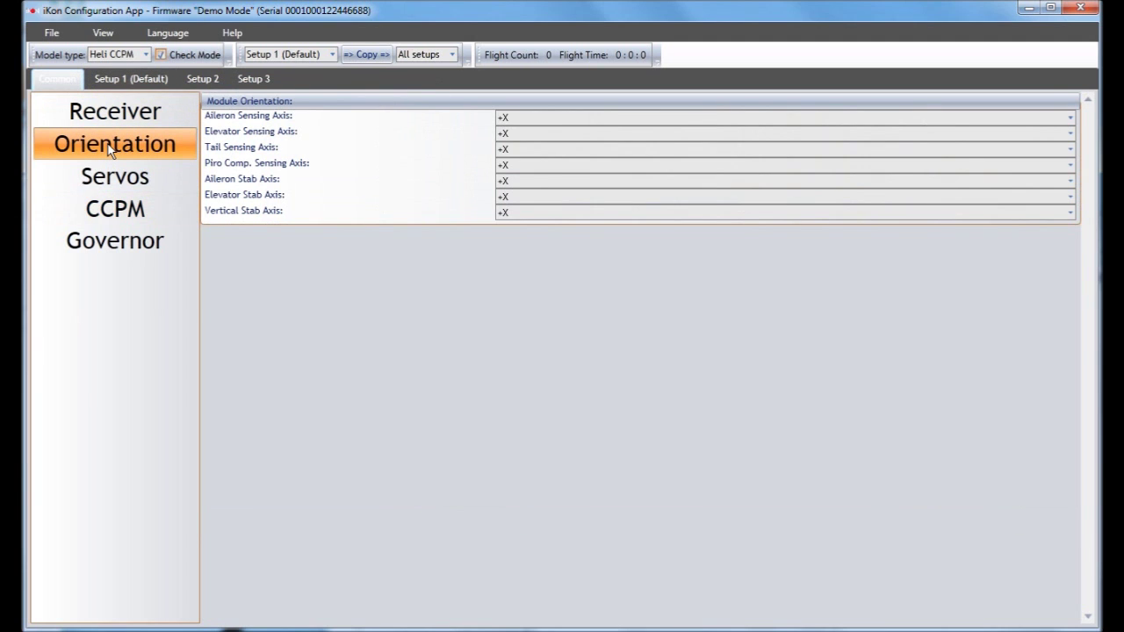
{"action": "left_click", "coordinate": [110, 178]}
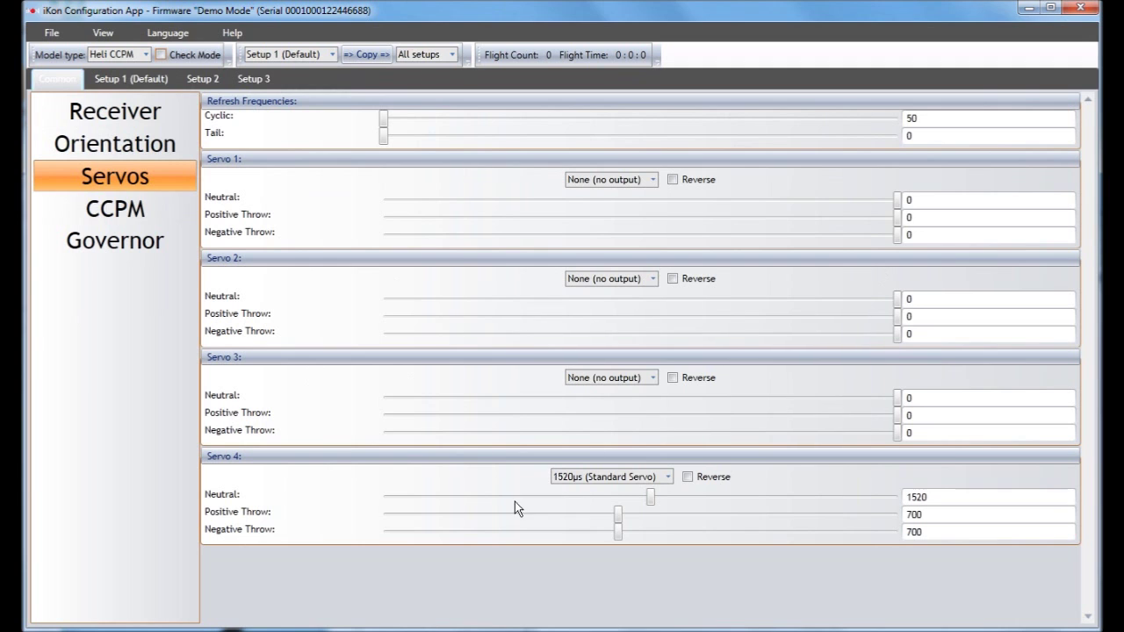
Review the CCPM mixers and servo angles, the Setup 1 categories, and the common receiver and orientation settings.
{"action": "left_click", "coordinate": [130, 216]}
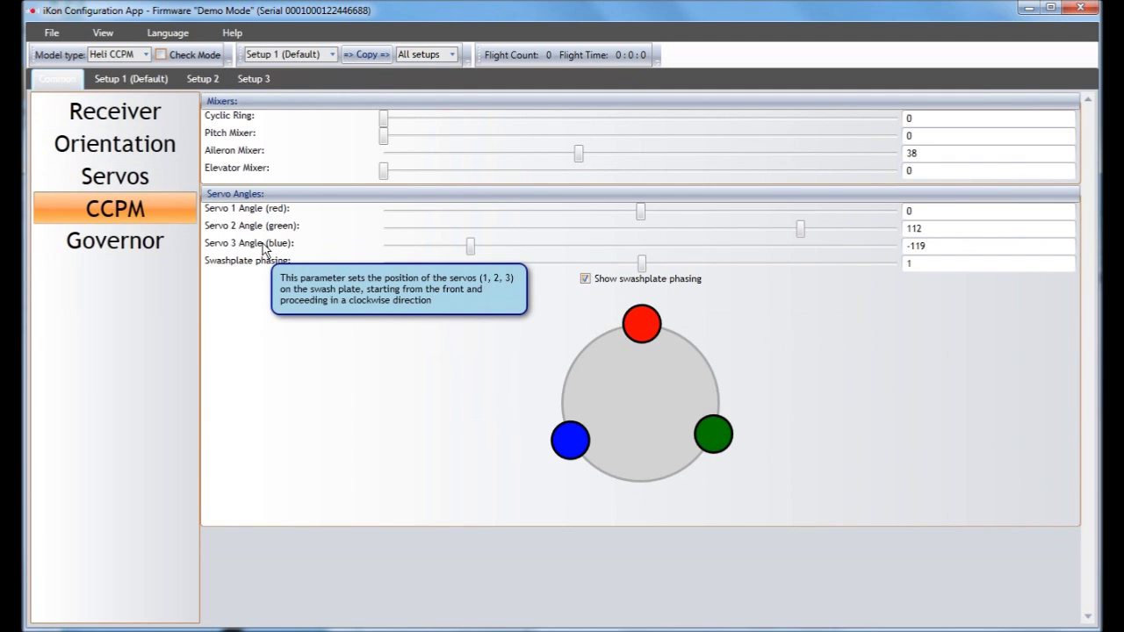
{"action": "mouse_move", "coordinate": [259, 261]}
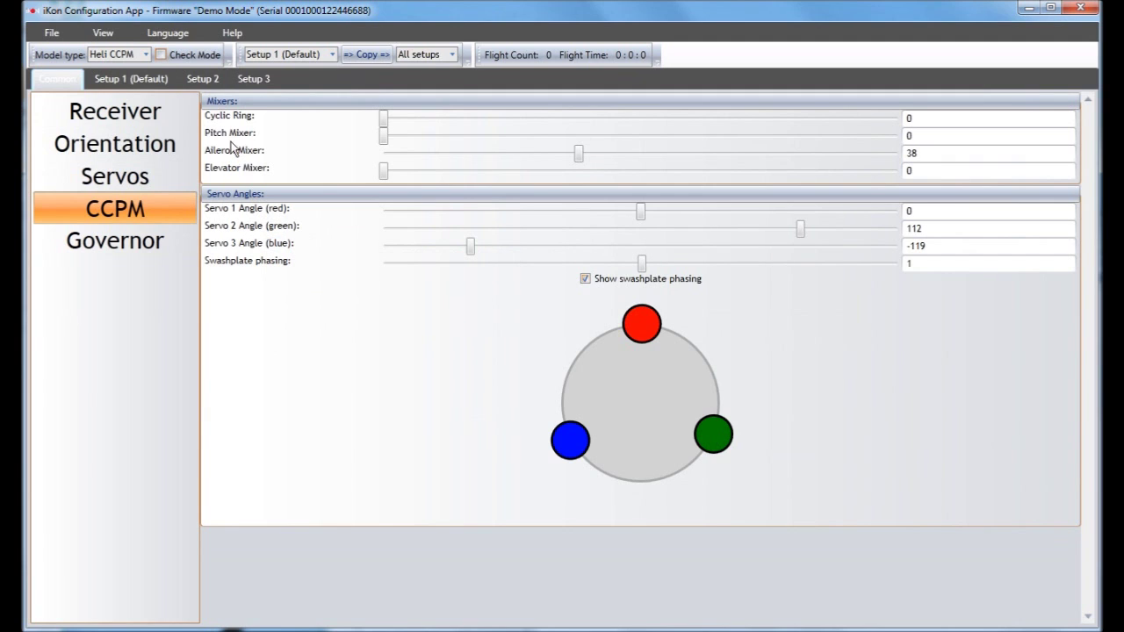
{"action": "left_click", "coordinate": [128, 84]}
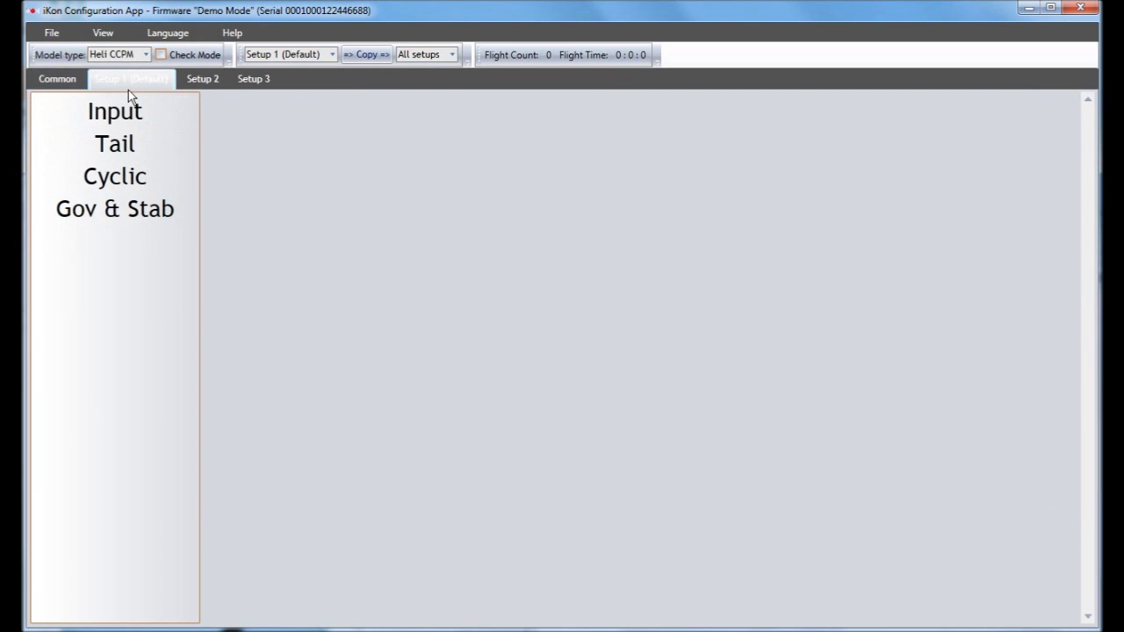
{"action": "left_click", "coordinate": [68, 86]}
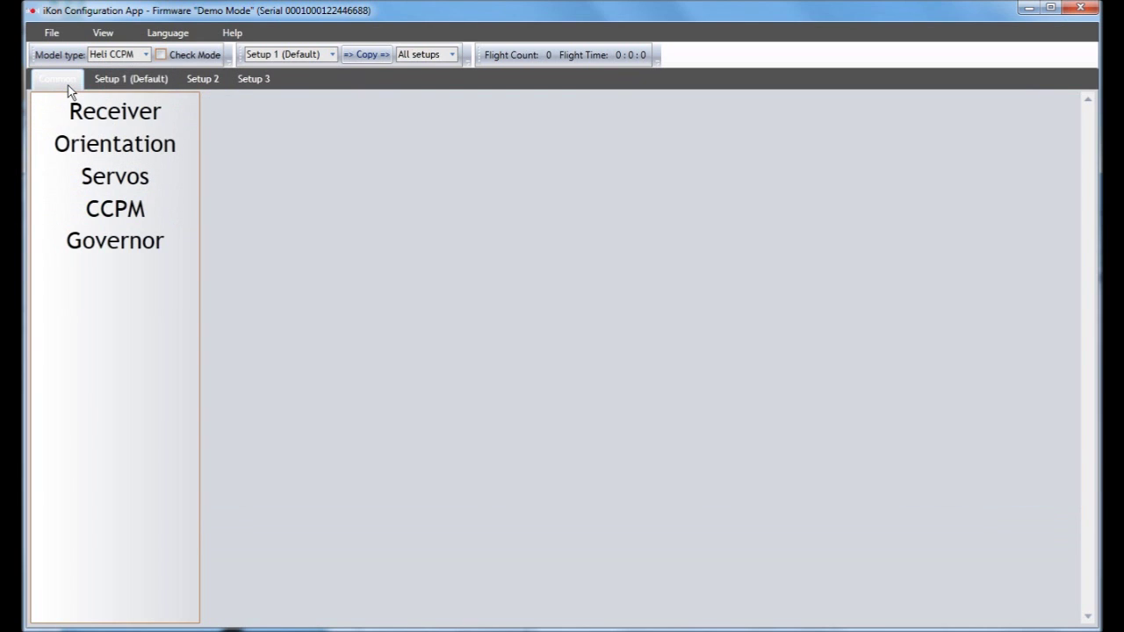
{"action": "left_click", "coordinate": [112, 114]}
{"action": "left_click", "coordinate": [119, 157]}
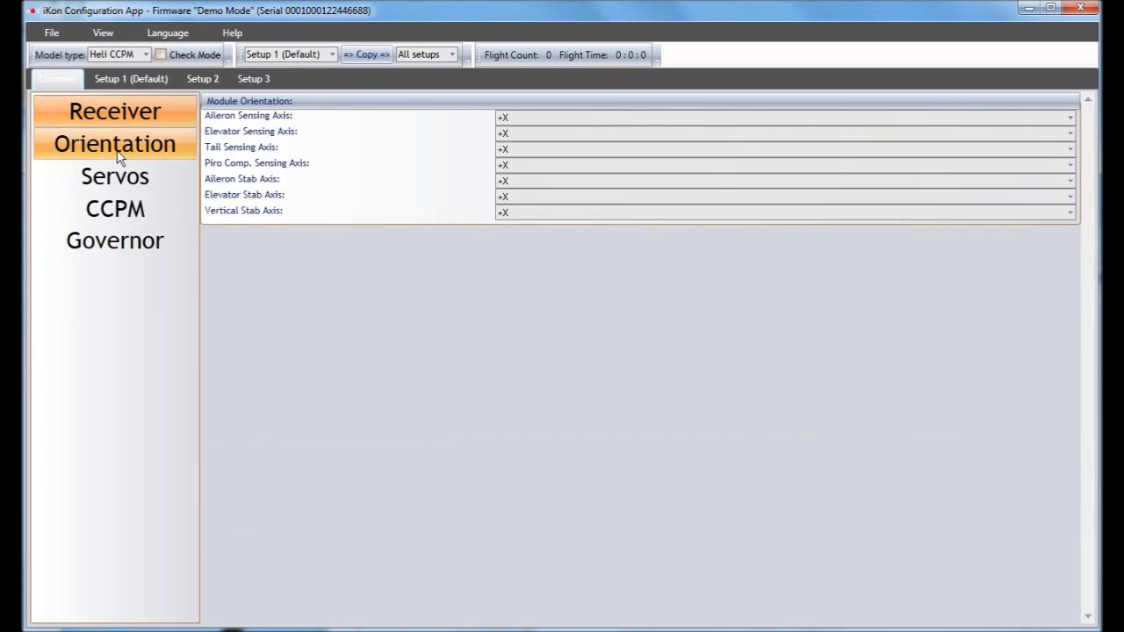